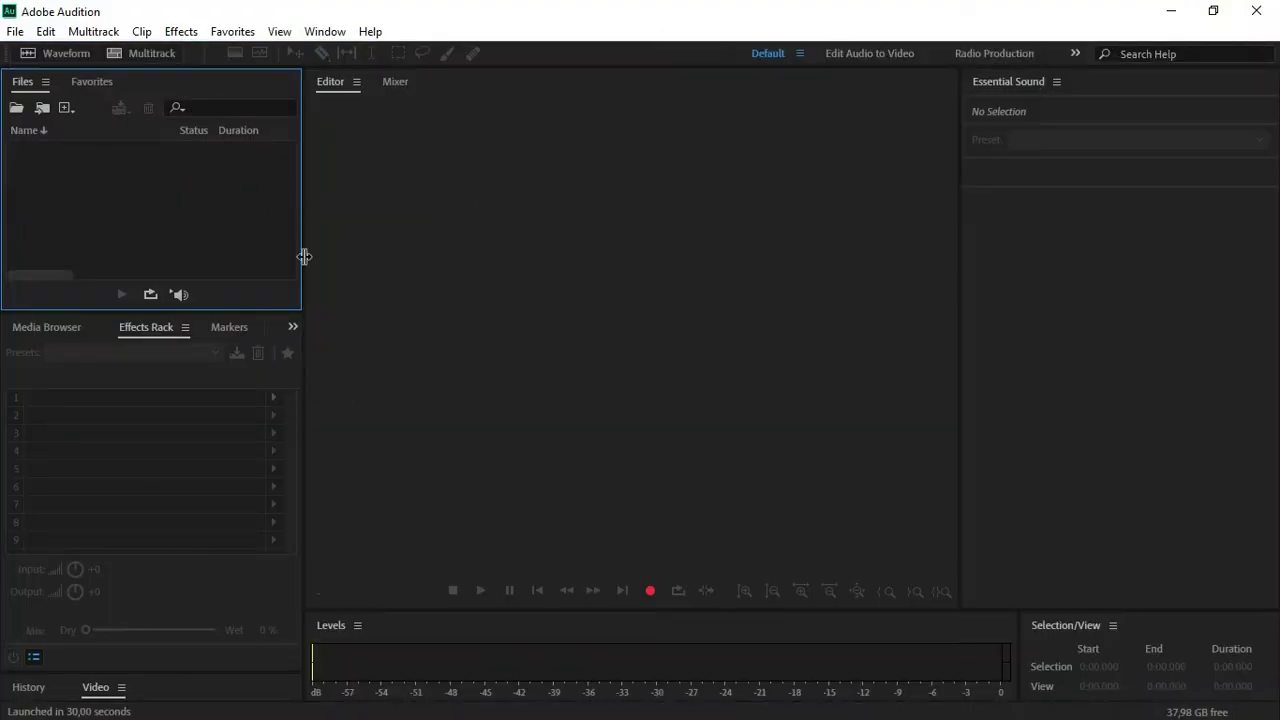
- Open the file Calvin Harris - 5 AM (feat. Tinashe).mp3 and play back its opening seconds
{"action": "double_click", "coordinate": [116, 210]}
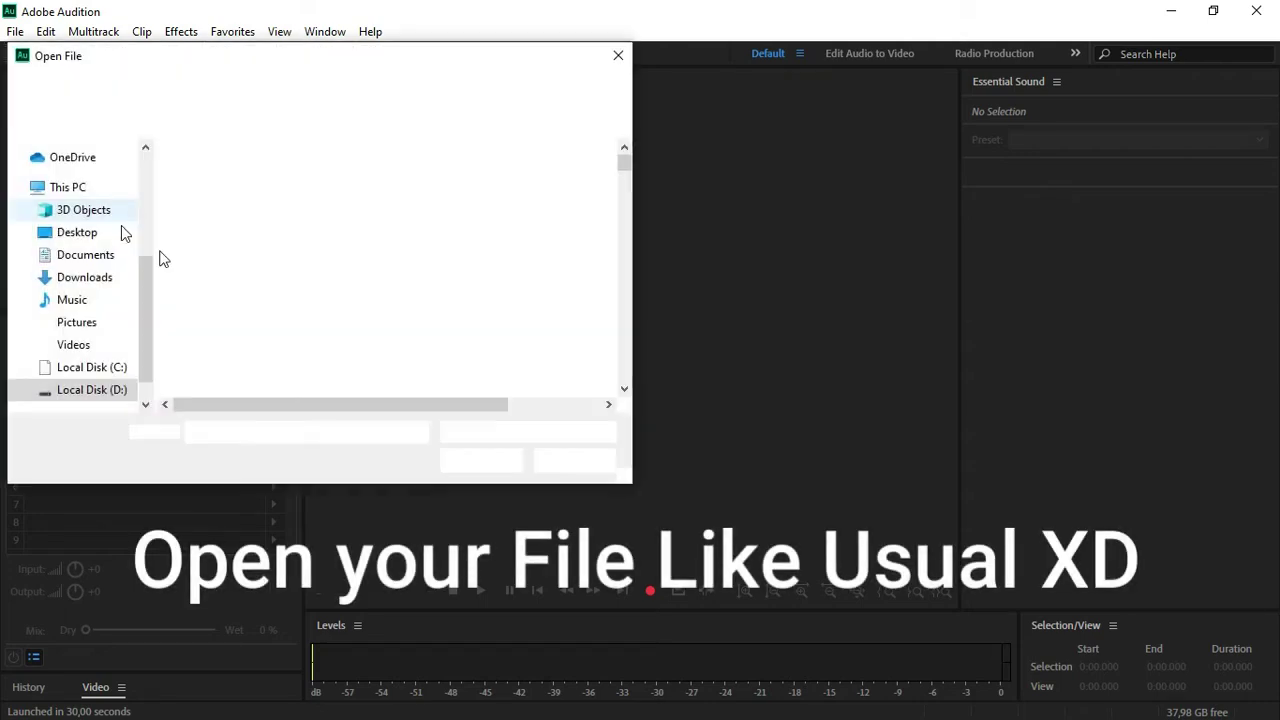
{"action": "scroll", "coordinate": [260, 354], "scroll_direction": "down", "scroll_amount": 2}
{"action": "type", "text": "Calvin"}
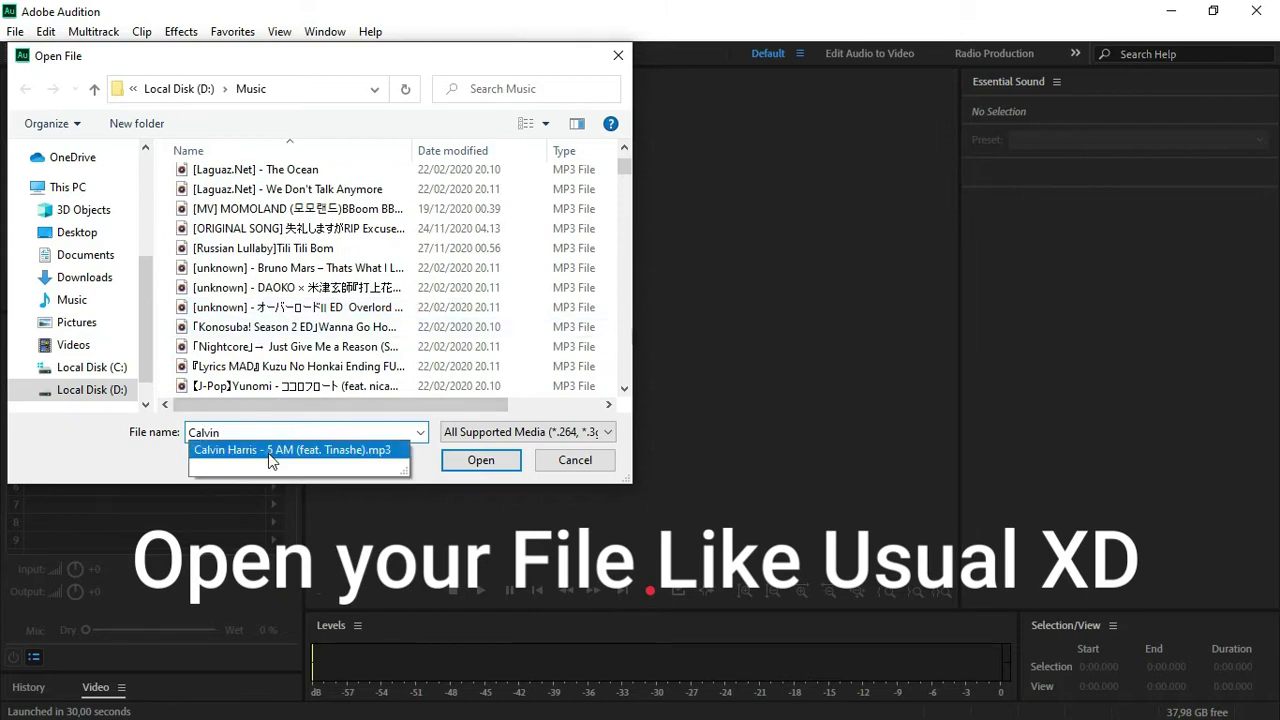
{"action": "left_click", "coordinate": [270, 450]}
{"action": "left_click", "coordinate": [480, 459]}
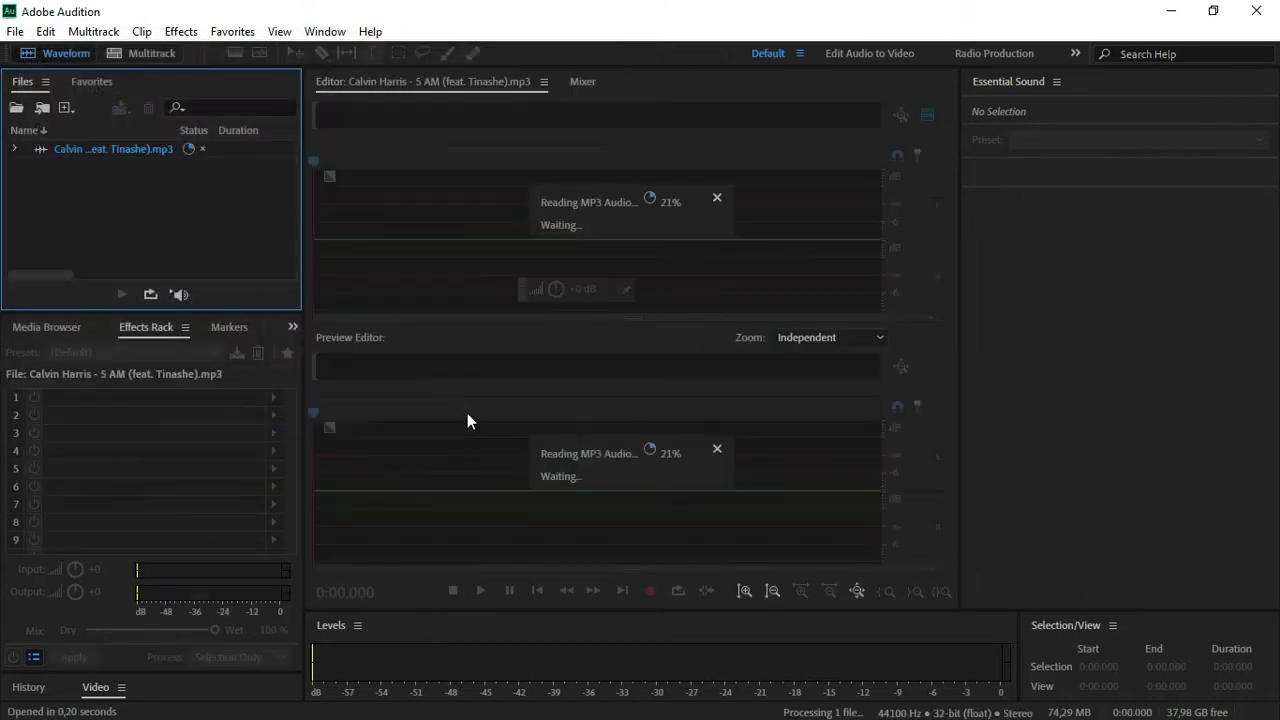
{"action": "key", "text": "space"}
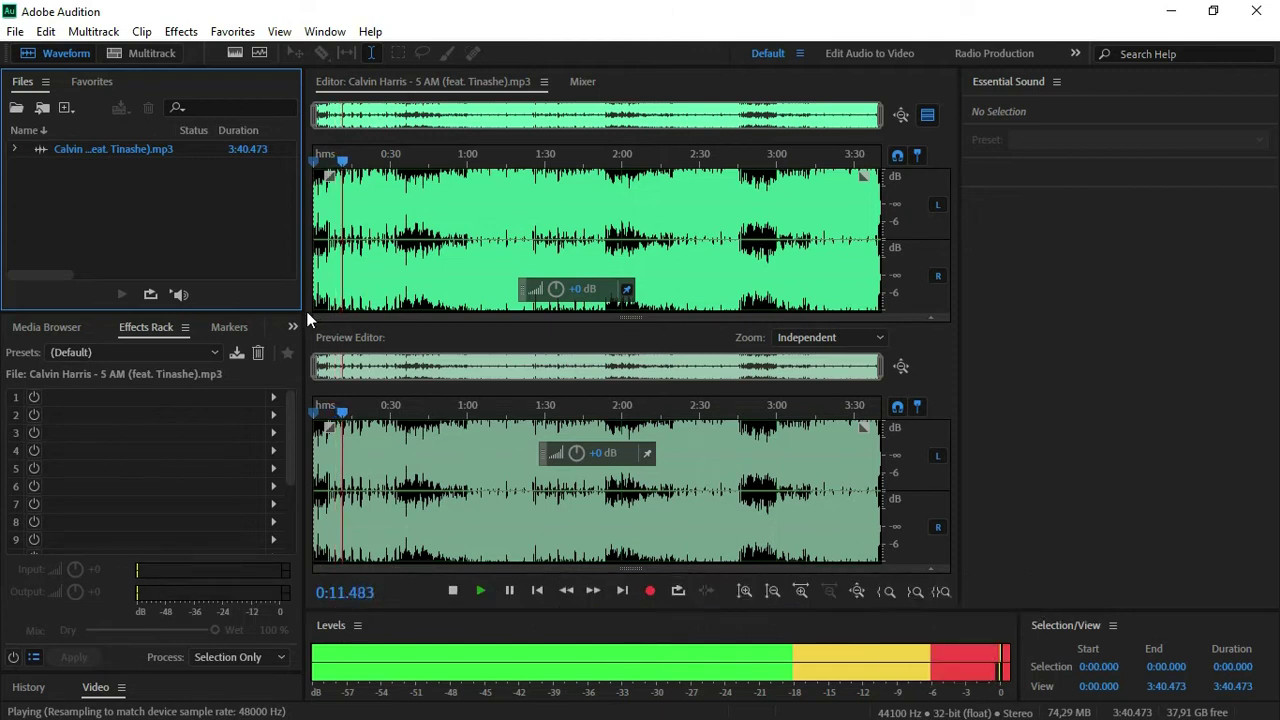
{"action": "key", "text": "space"}
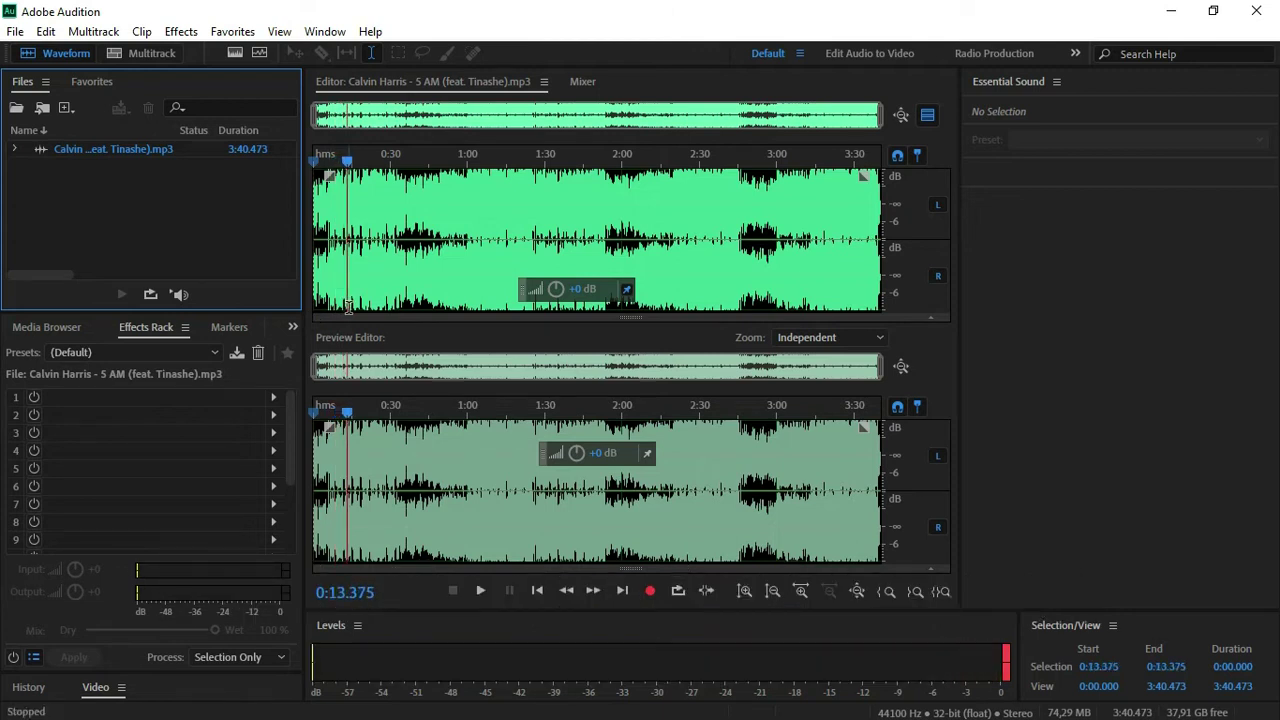
- Select the entire waveform of the song and open the Stretch and Pitch (process) effect for it
{"action": "key", "text": "ctrl+a"}
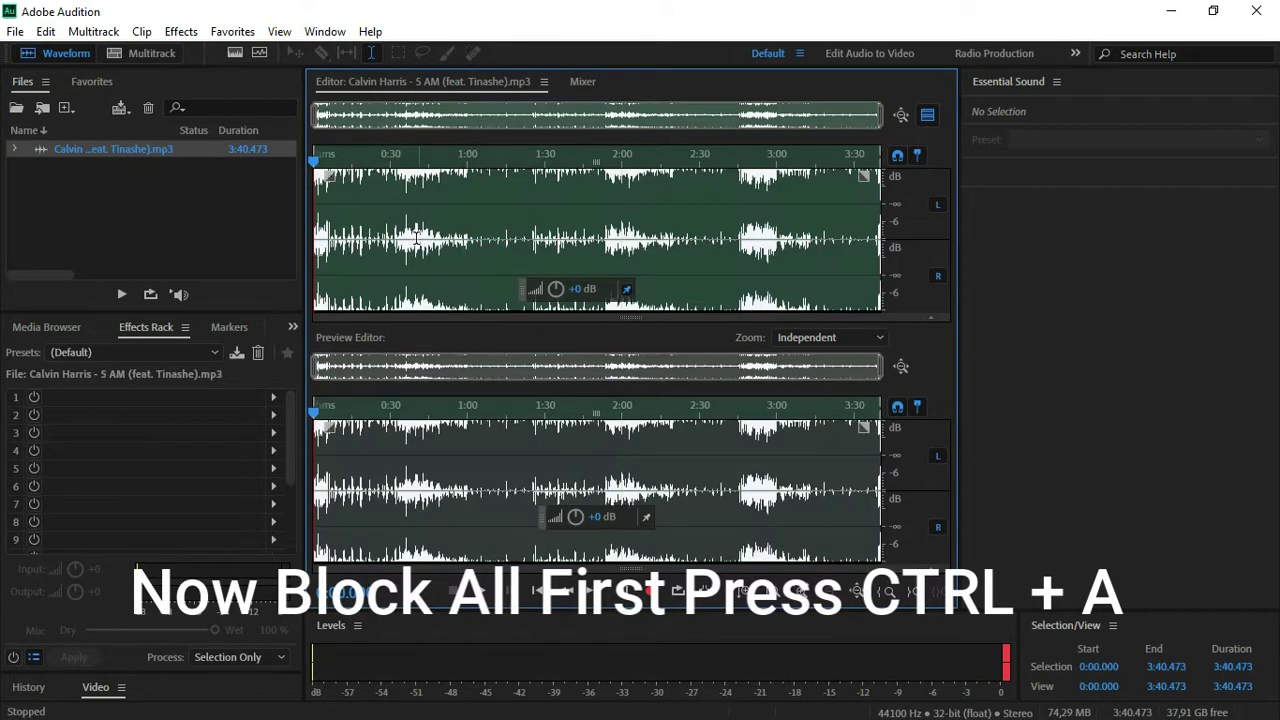
{"action": "left_click", "coordinate": [172, 35]}
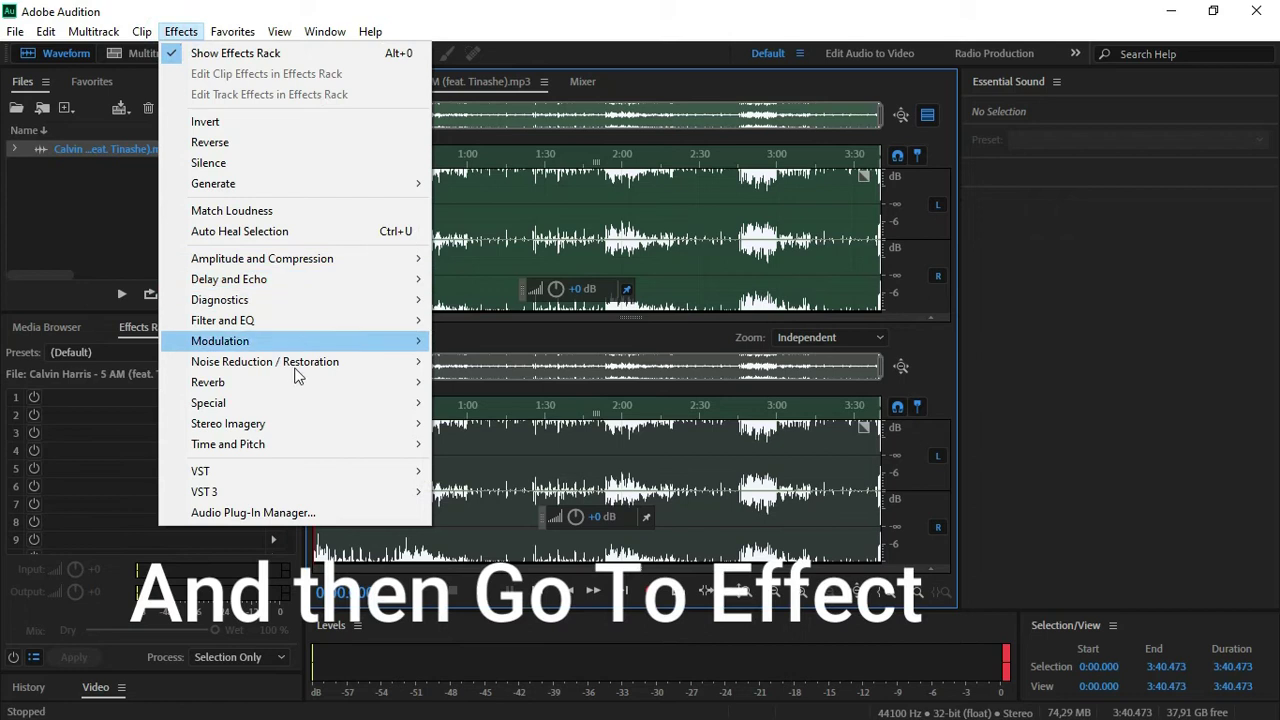
{"action": "mouse_move", "coordinate": [359, 447]}
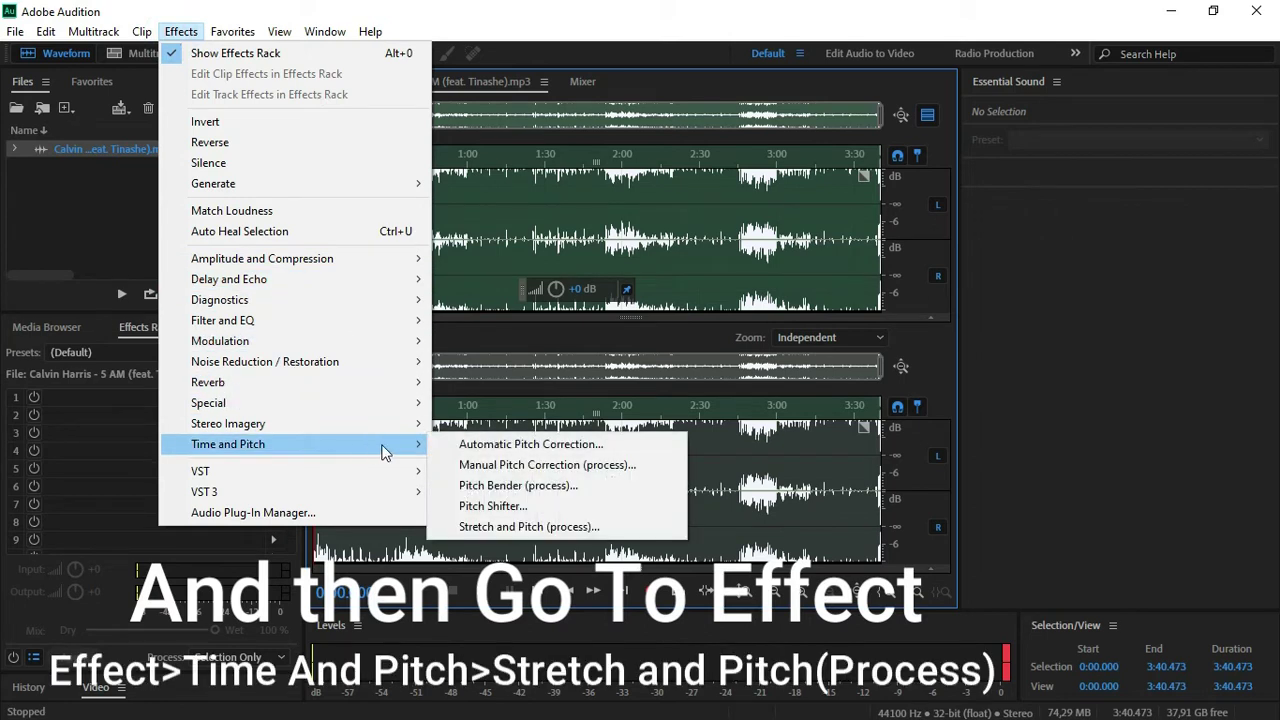
{"action": "left_click", "coordinate": [516, 528]}
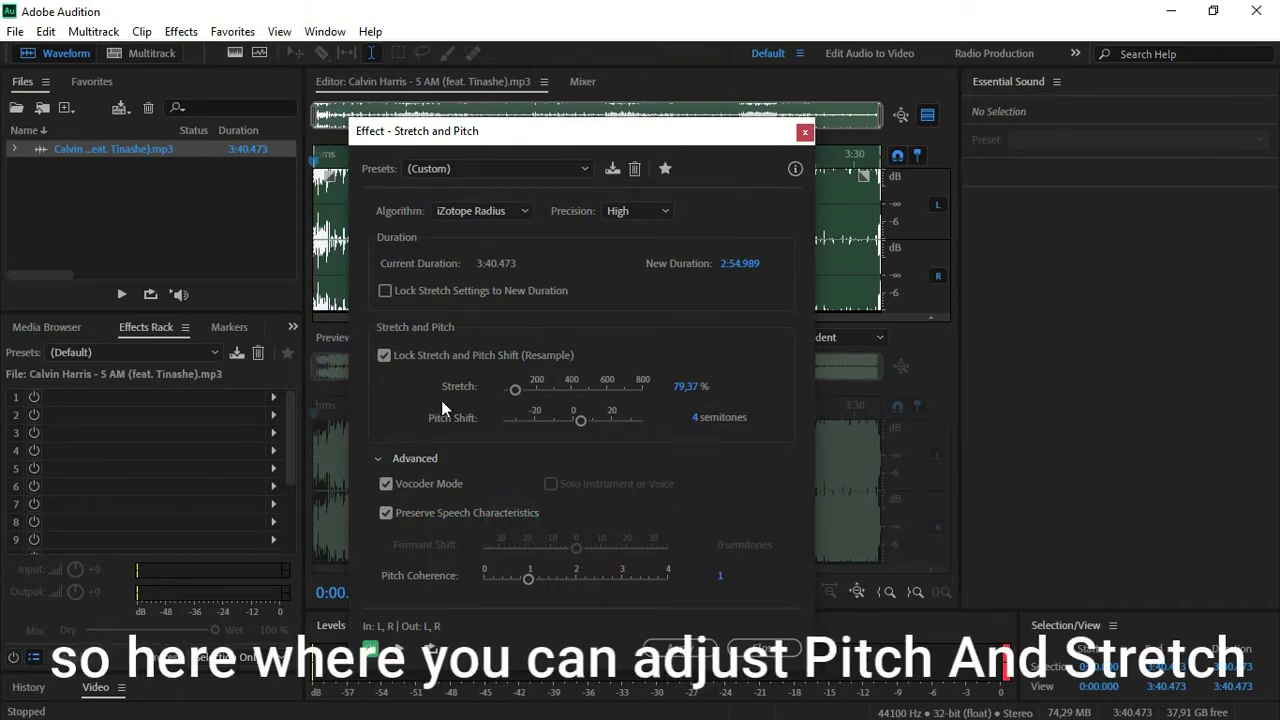
- Unlock stretch from pitch shift and reset the effect to 100% stretch and 0 semitones
{"action": "left_click", "coordinate": [385, 356]}
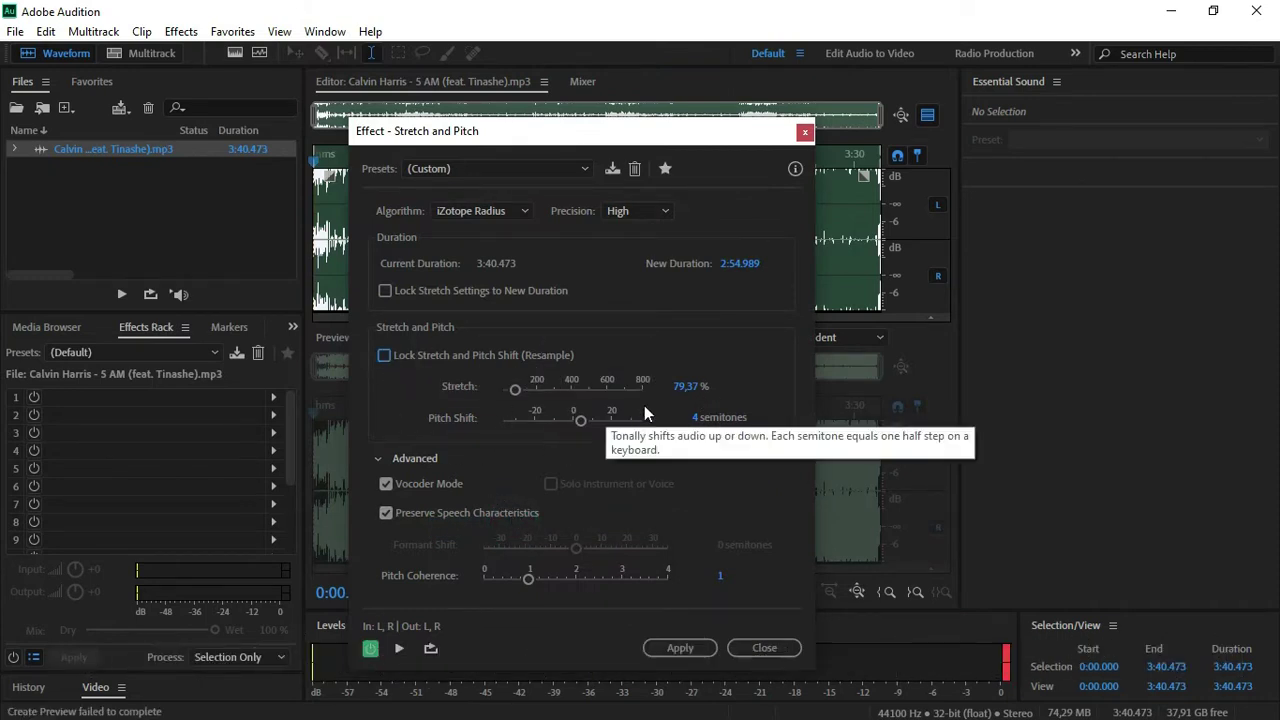
{"action": "left_click", "coordinate": [685, 392]}
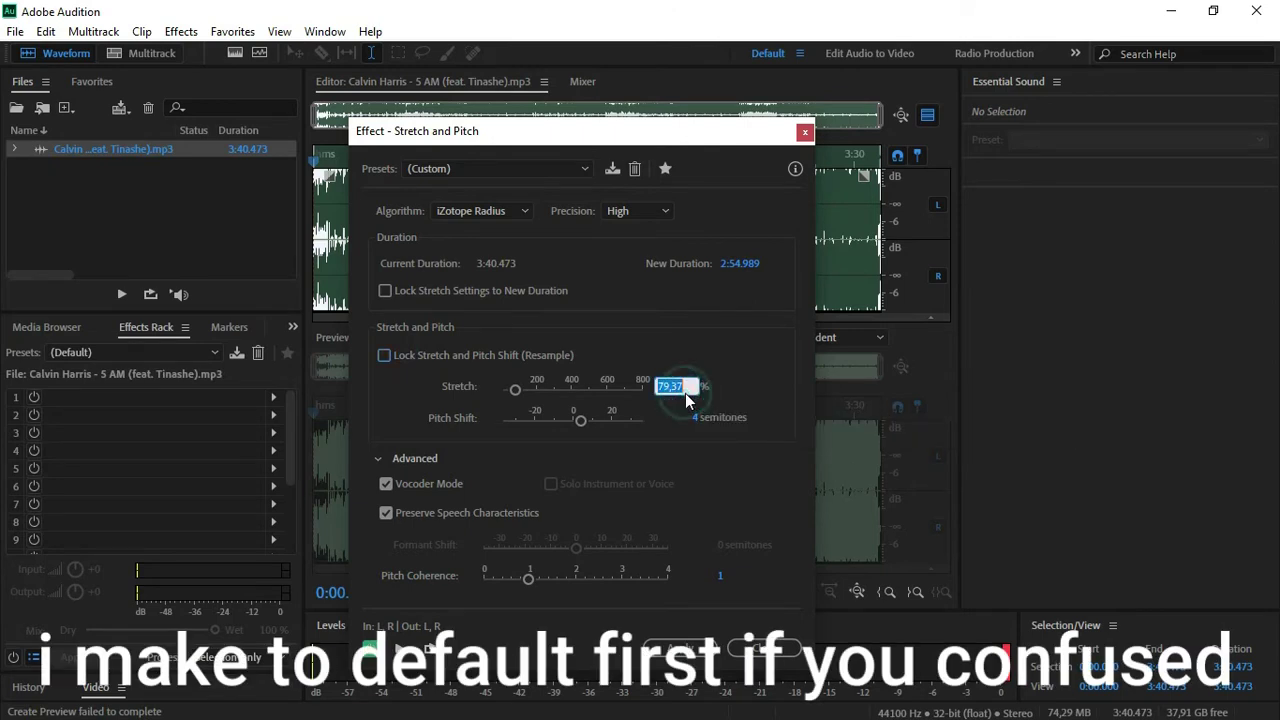
{"action": "type", "text": "100"}
{"action": "left_click", "coordinate": [685, 457]}
{"action": "left_click", "coordinate": [692, 418]}
{"action": "type", "text": "0"}
{"action": "key", "text": "Return"}
- Start the effect preview and, while it plays, set the stretch to 85% and the pitch shift to 3 semitones
{"action": "left_click", "coordinate": [398, 648]}
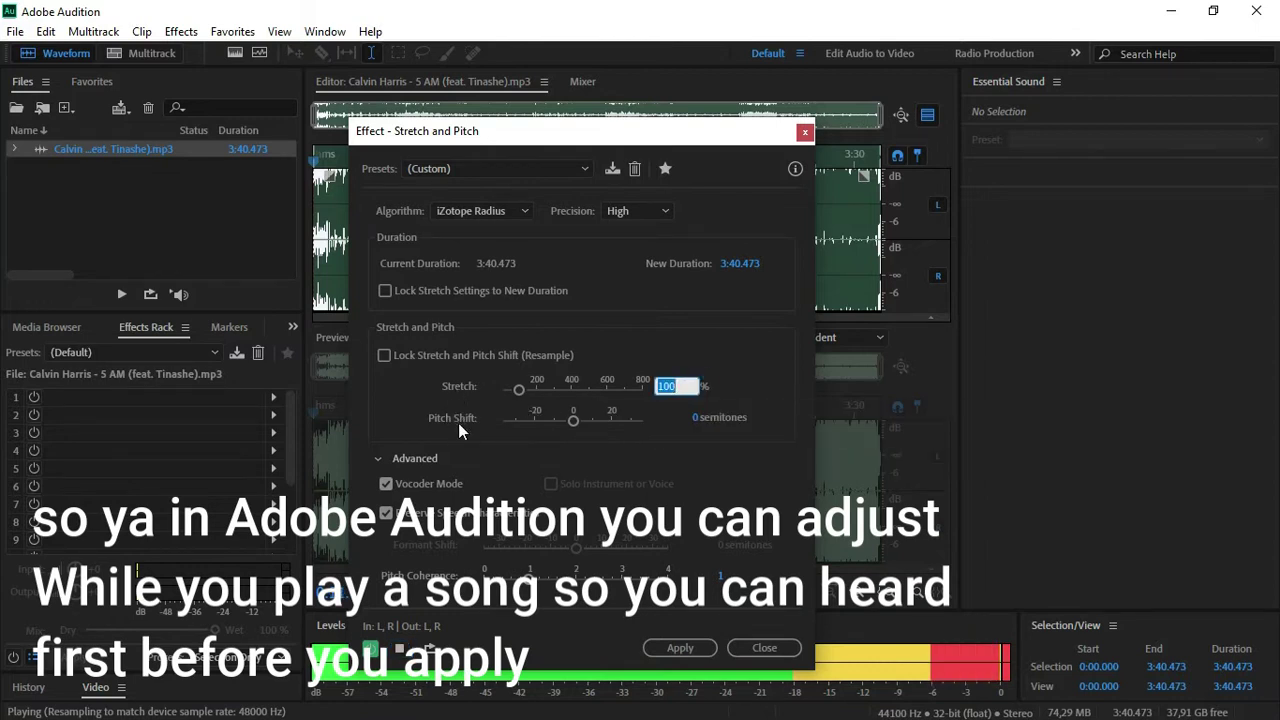
{"action": "type", "text": "85"}
{"action": "key", "text": "Return"}
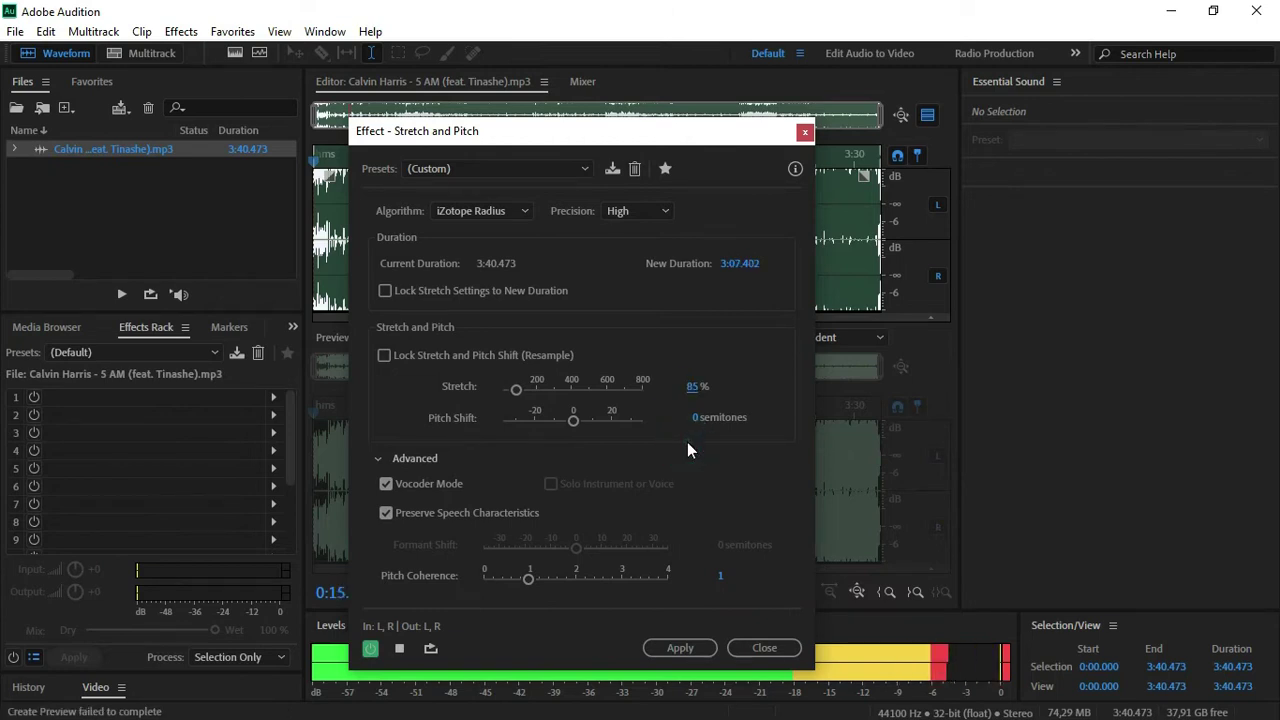
{"action": "left_click", "coordinate": [694, 418]}
{"action": "type", "text": "3"}
{"action": "key", "text": "Return"}
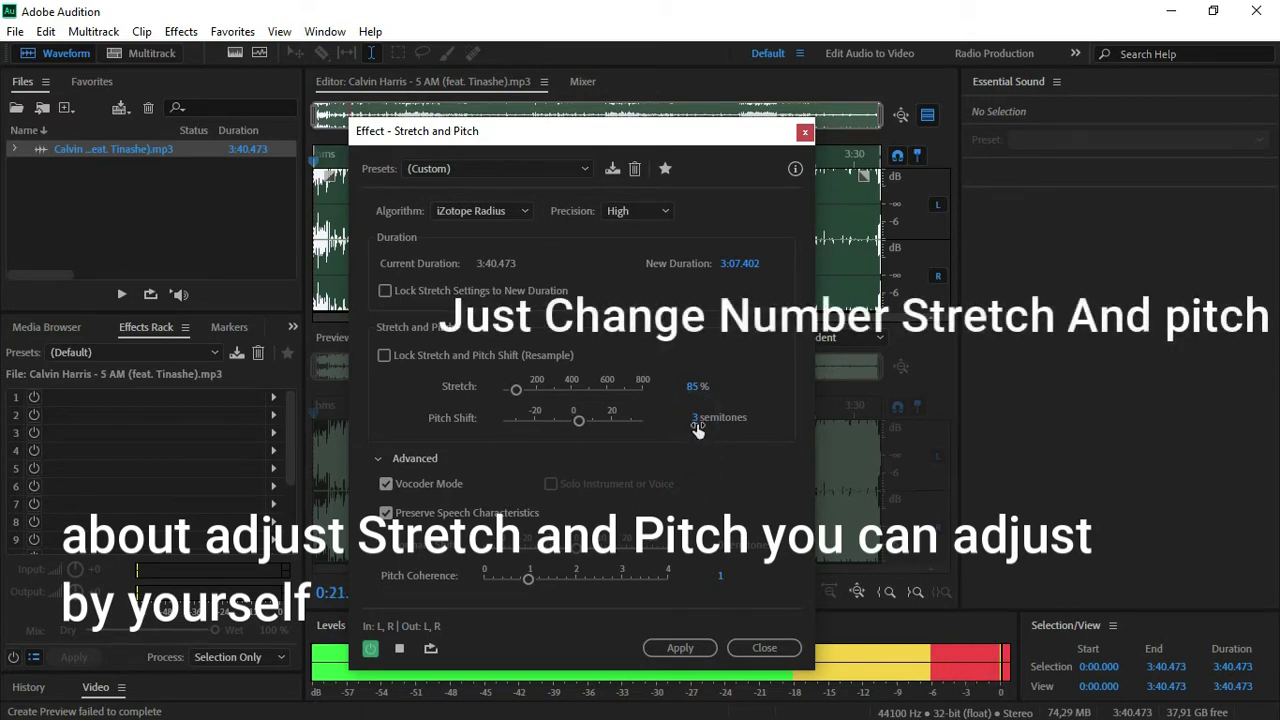
- Try pitch shifts of 5, 4 and 3 semitones while the preview plays
{"action": "left_click", "coordinate": [697, 425]}
{"action": "type", "text": "5"}
{"action": "left_click", "coordinate": [694, 450]}
{"action": "left_click", "coordinate": [696, 419]}
{"action": "type", "text": "4"}
{"action": "left_click", "coordinate": [706, 489]}
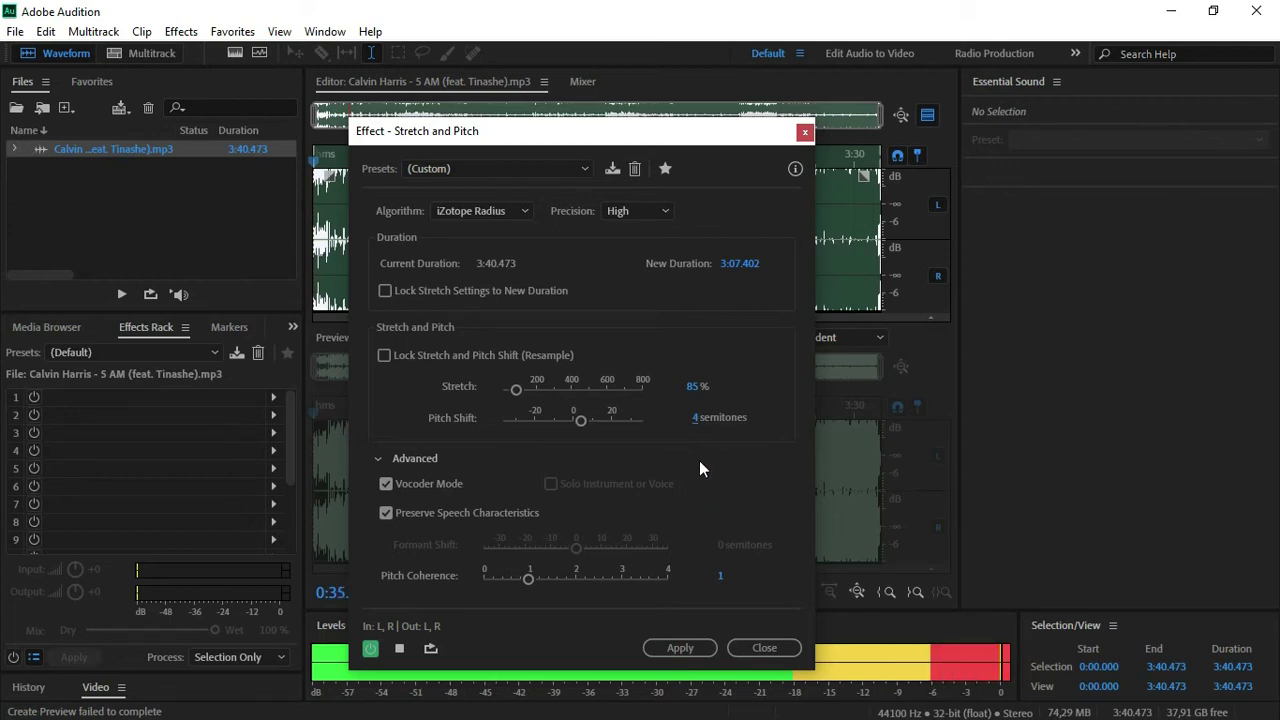
{"action": "left_click", "coordinate": [695, 419]}
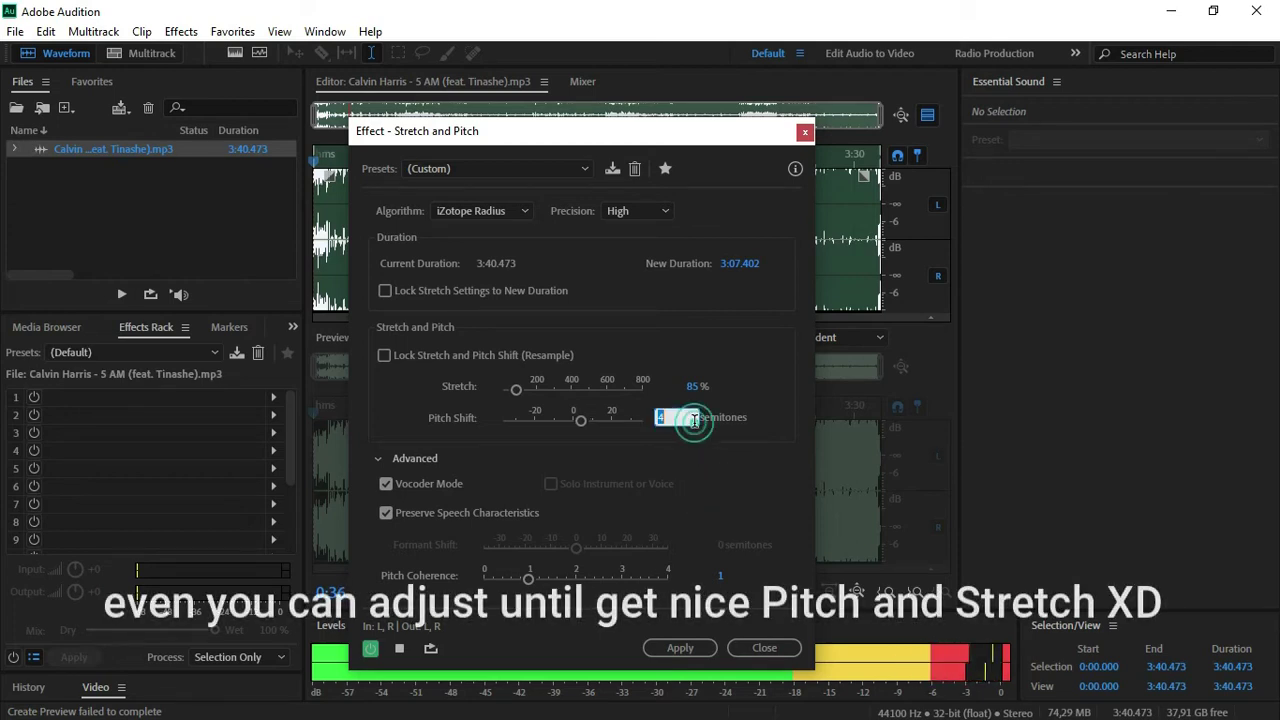
{"action": "type", "text": "3"}
{"action": "left_click", "coordinate": [689, 476]}
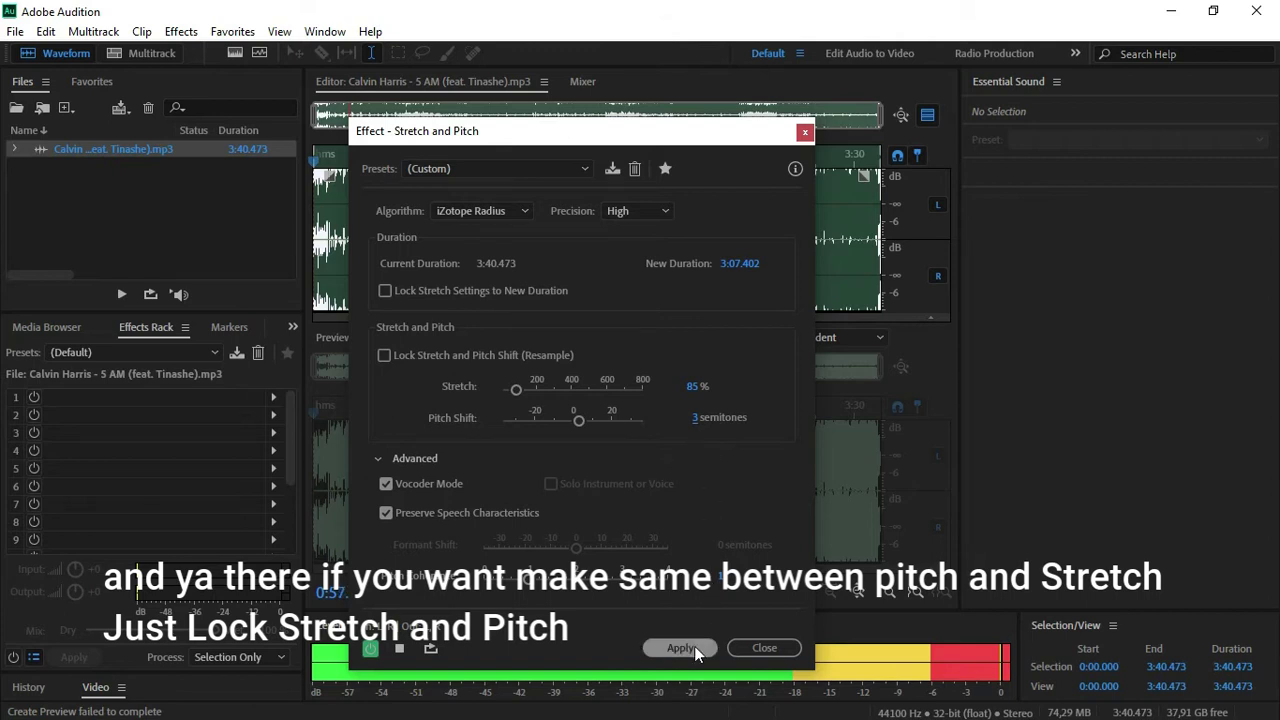
- Set the pitch shift to 5 semitones and apply the Stretch and Pitch effect to the whole song
{"action": "left_click", "coordinate": [691, 423]}
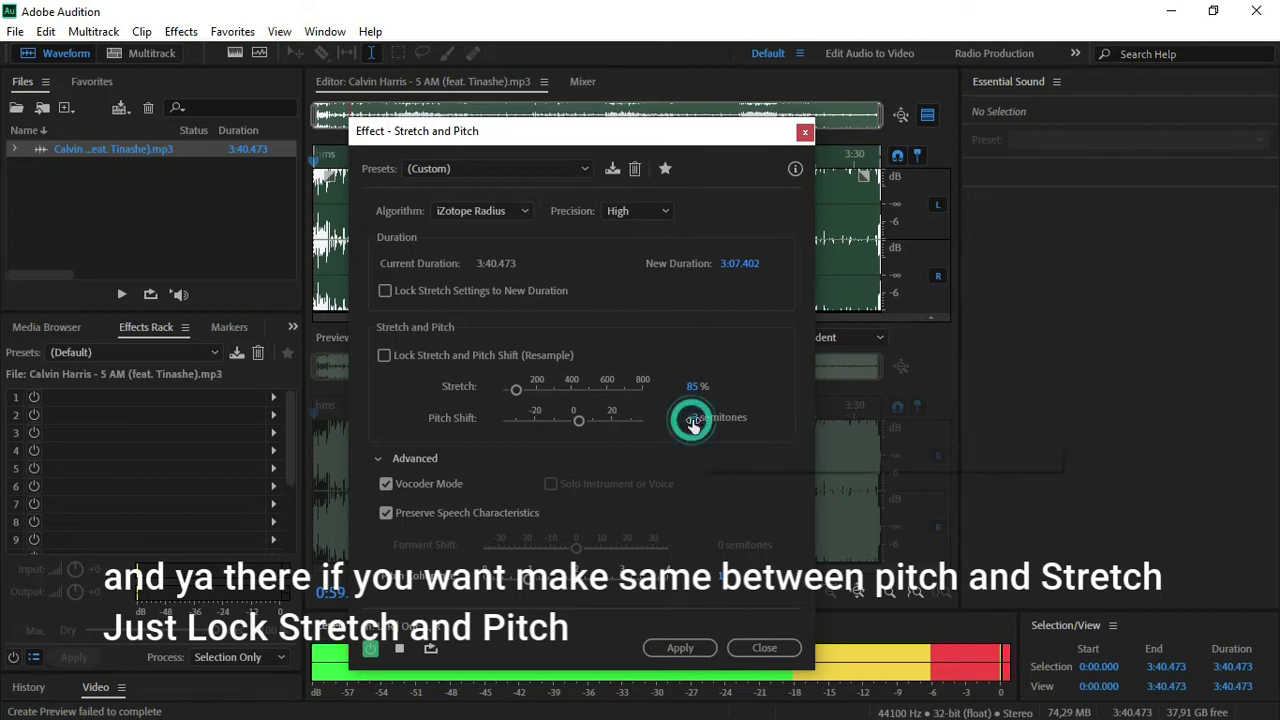
{"action": "type", "text": "5"}
{"action": "key", "text": "Return"}
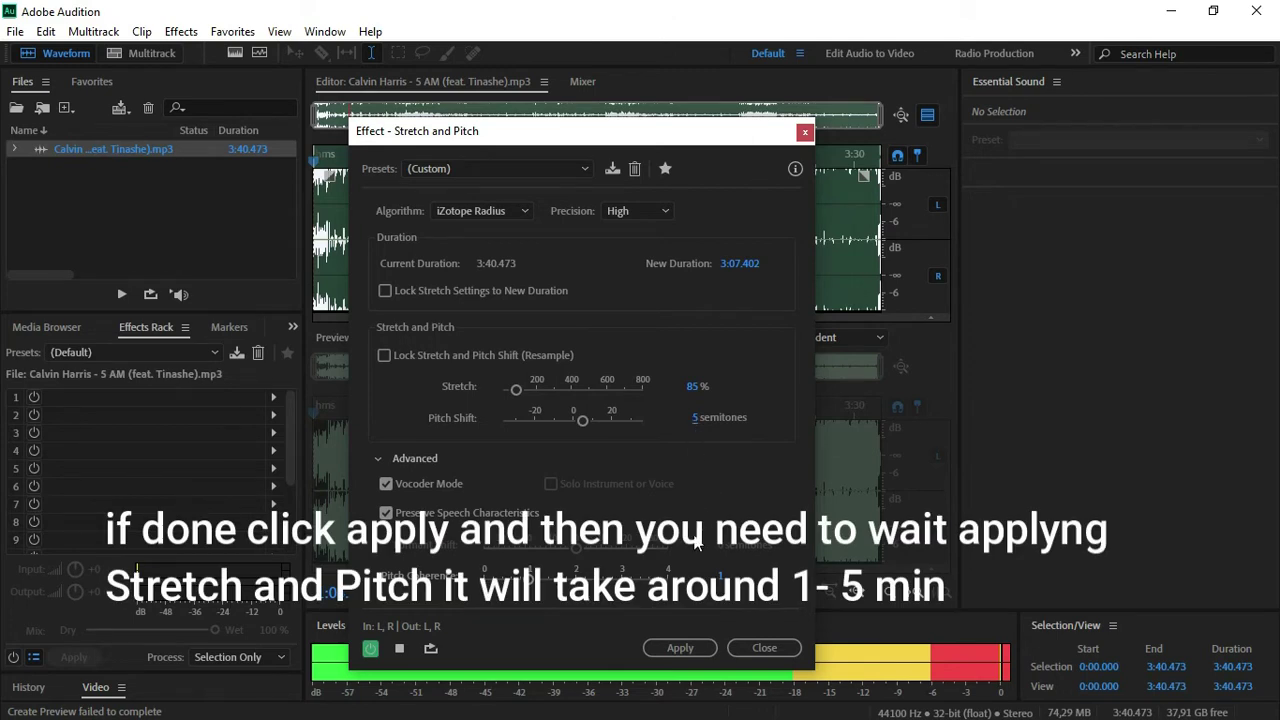
{"action": "left_click", "coordinate": [680, 648]}
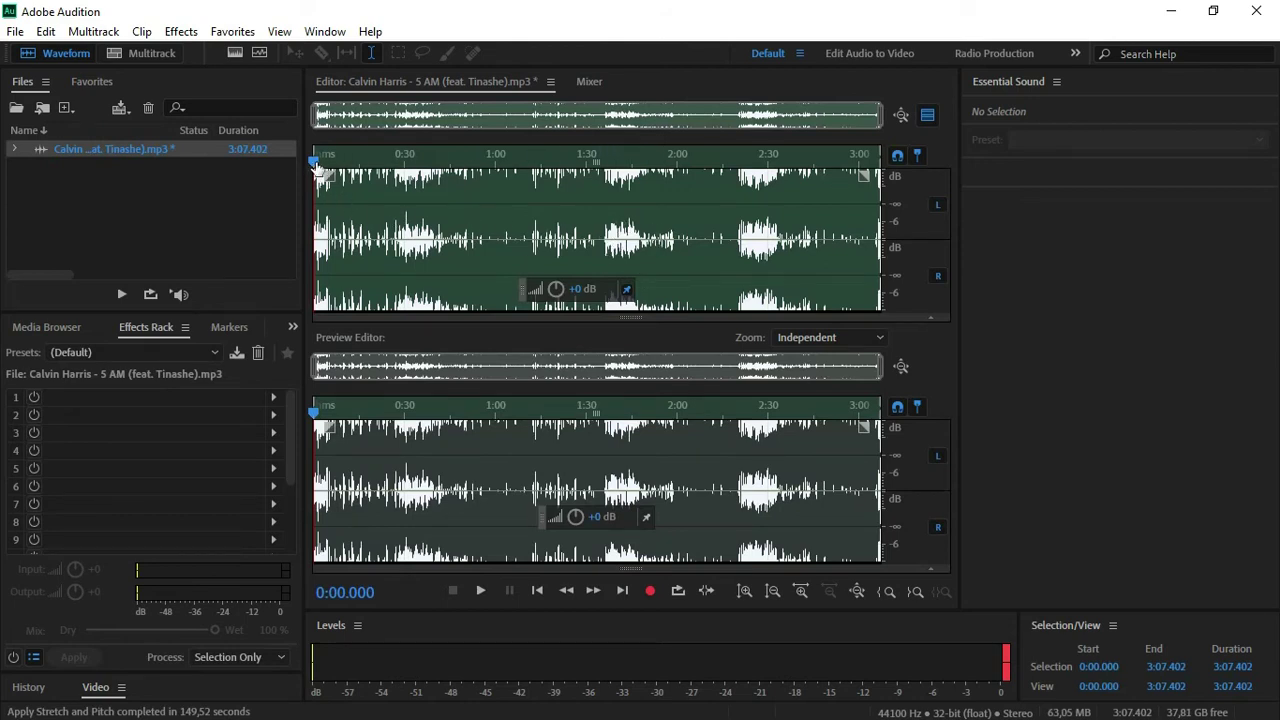
- Play back the processed song from its start to hear the stretch and pitch result
{"action": "key", "text": "space"}
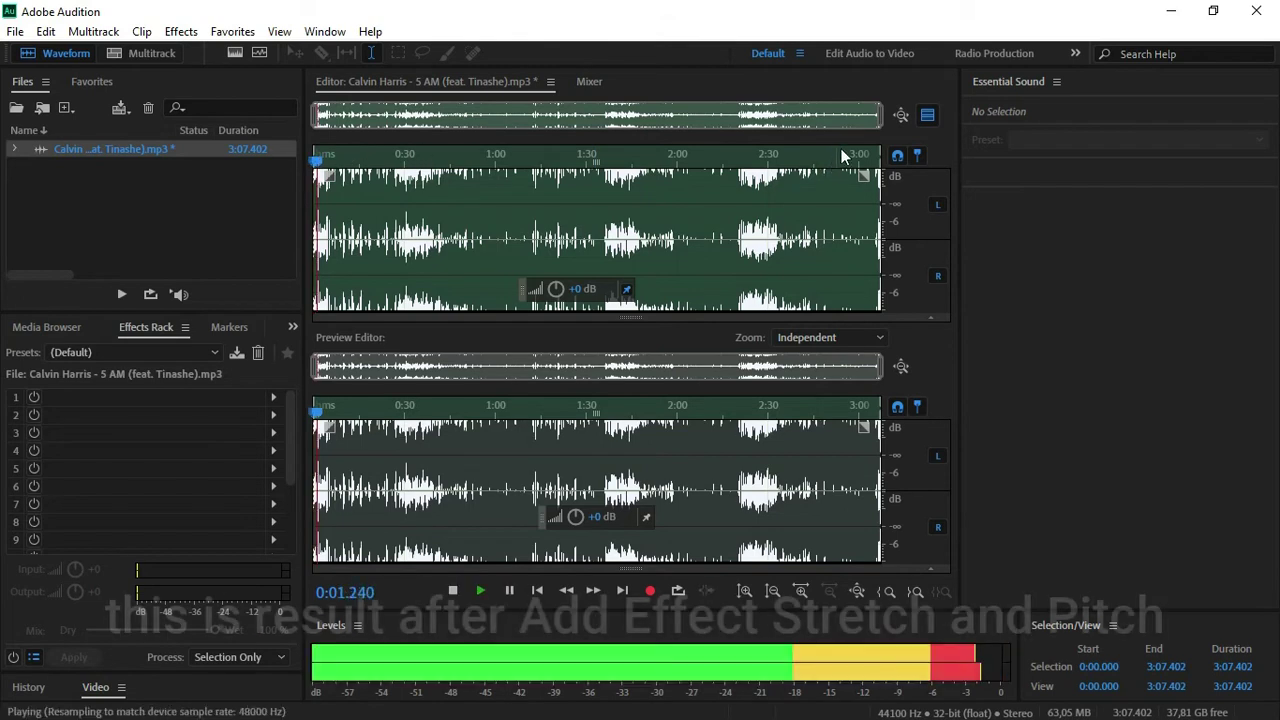
{"action": "left_click", "coordinate": [868, 116]}
{"action": "left_click_drag", "start_coordinate": [866, 118], "coordinate": [388, 138]}
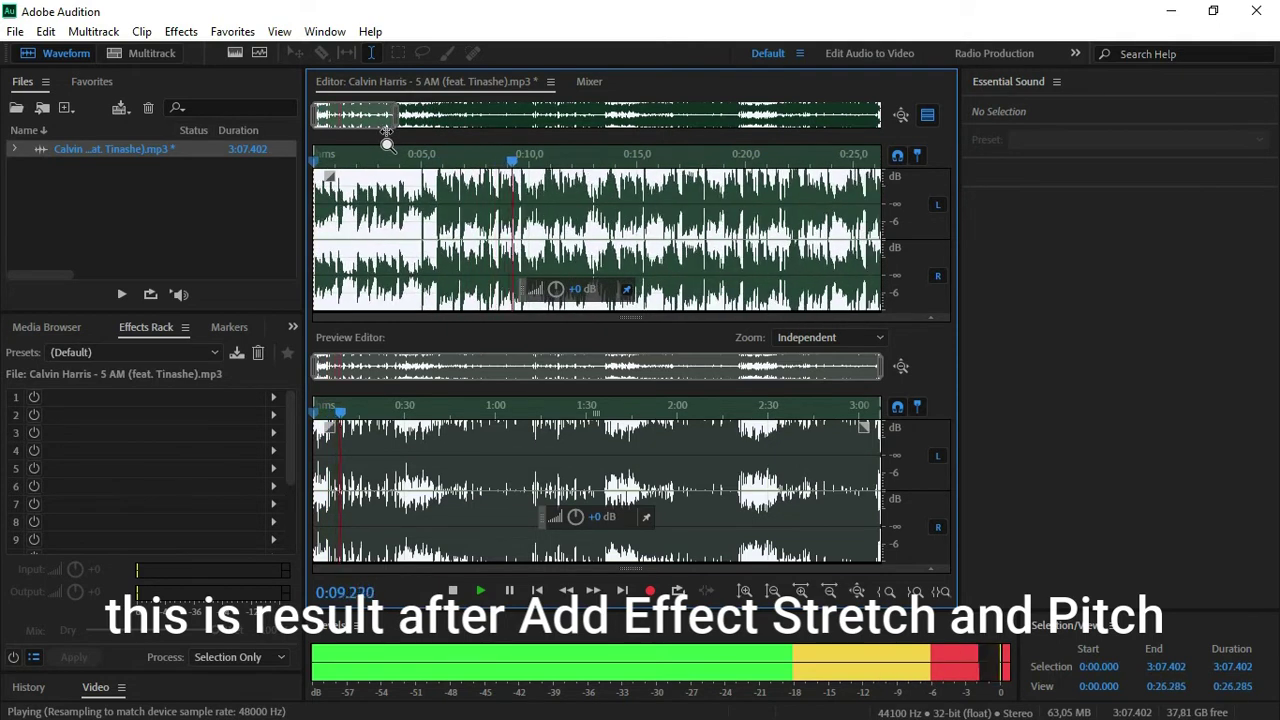
{"action": "left_click_drag", "start_coordinate": [388, 135], "coordinate": [895, 122]}
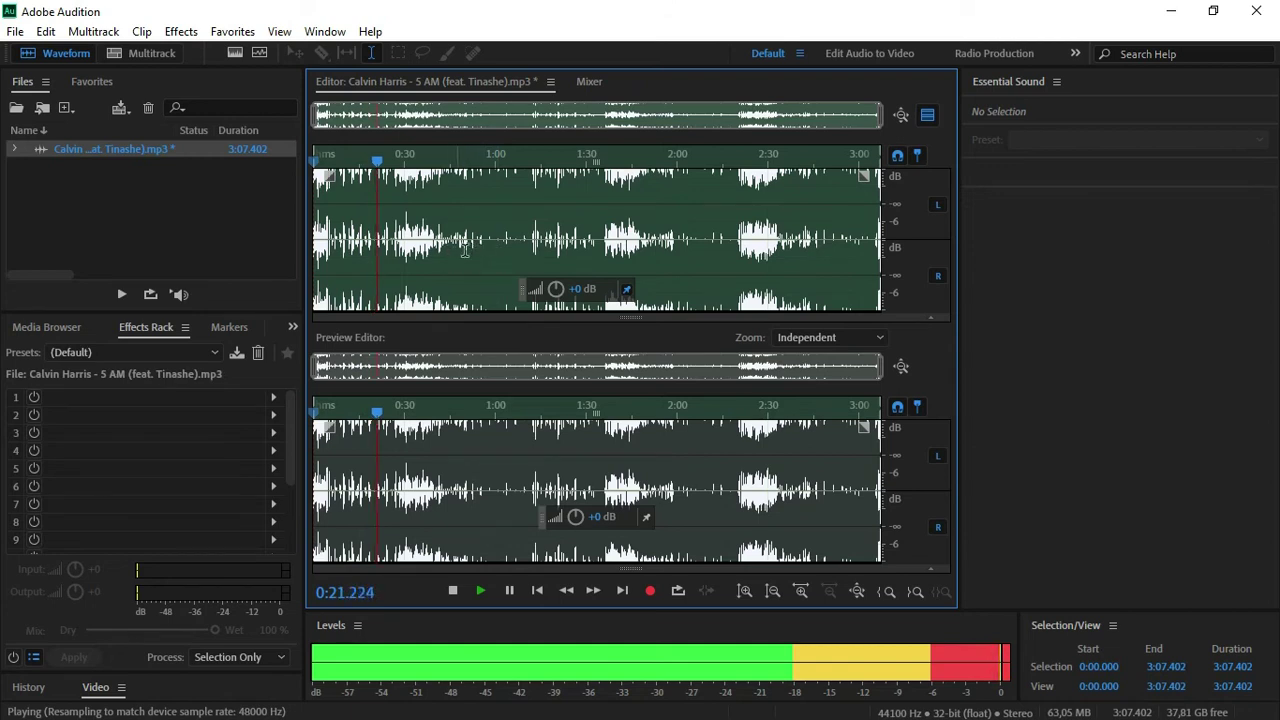
{"action": "key", "text": "space"}
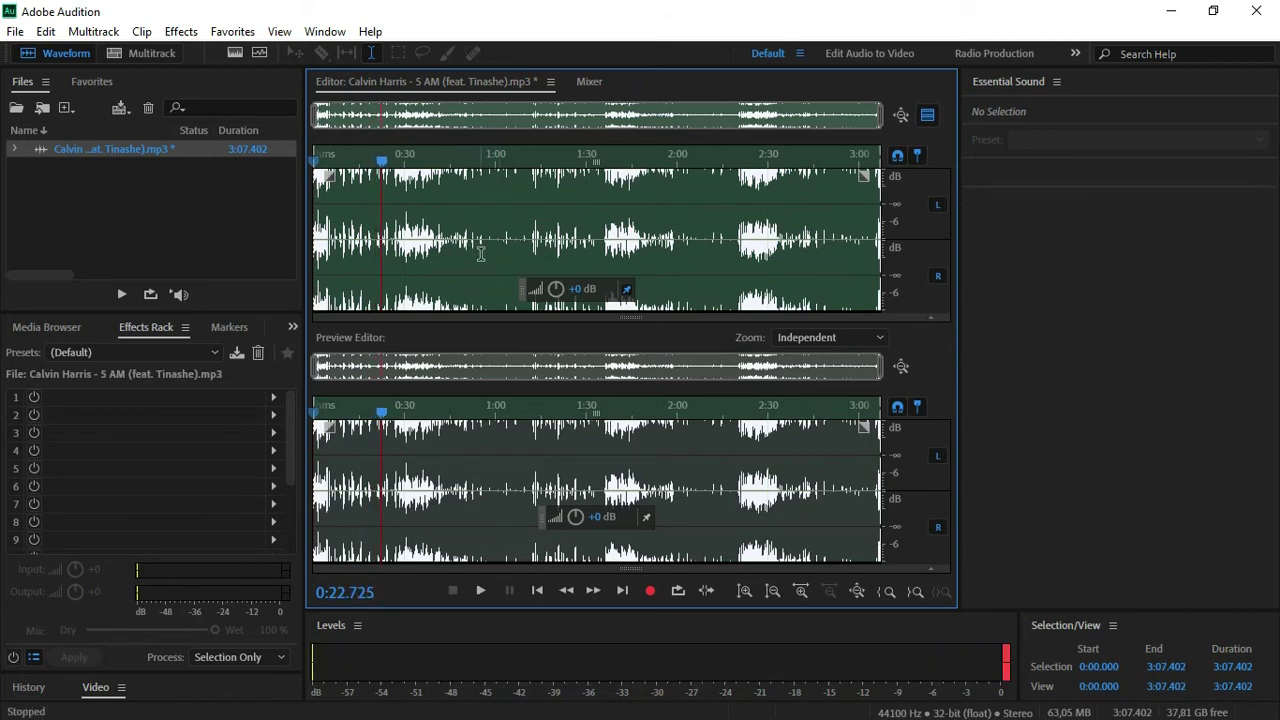
{"action": "key", "text": "space"}
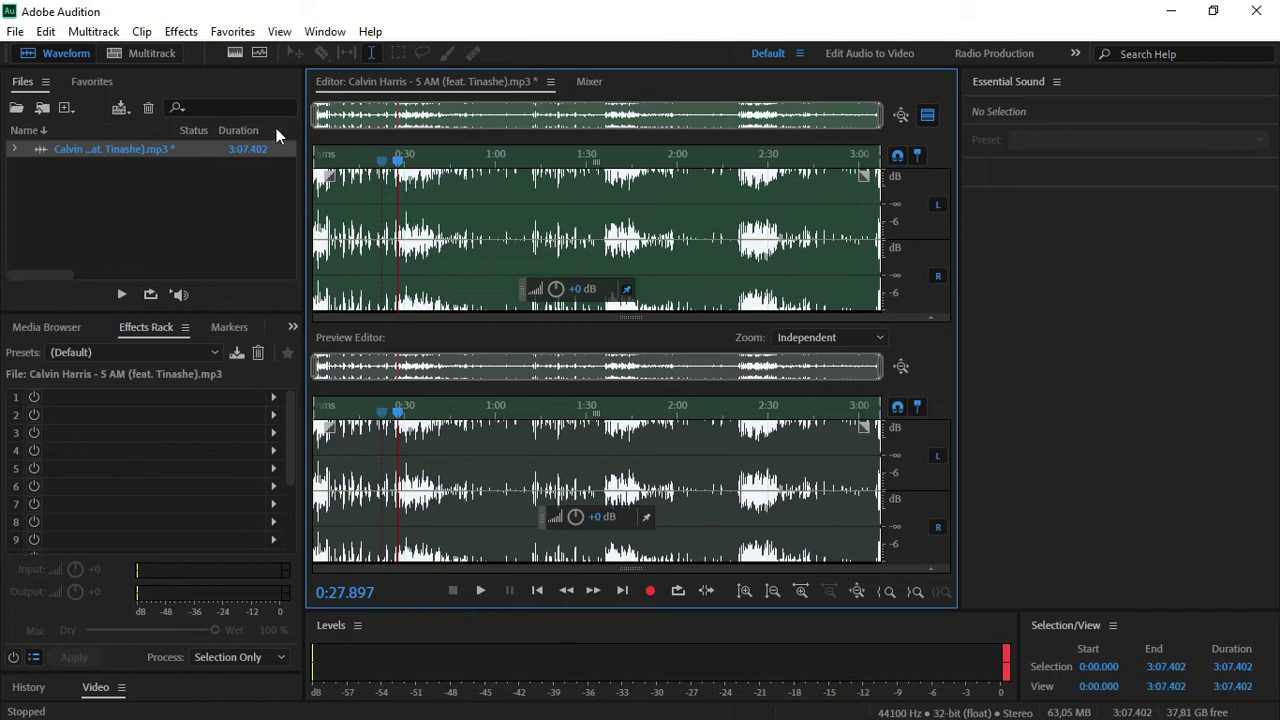
- Select the whole song, choose the Slap Bass preset in Dynamics Processing, and close the effect without applying it
{"action": "key", "text": "ctrl+a"}
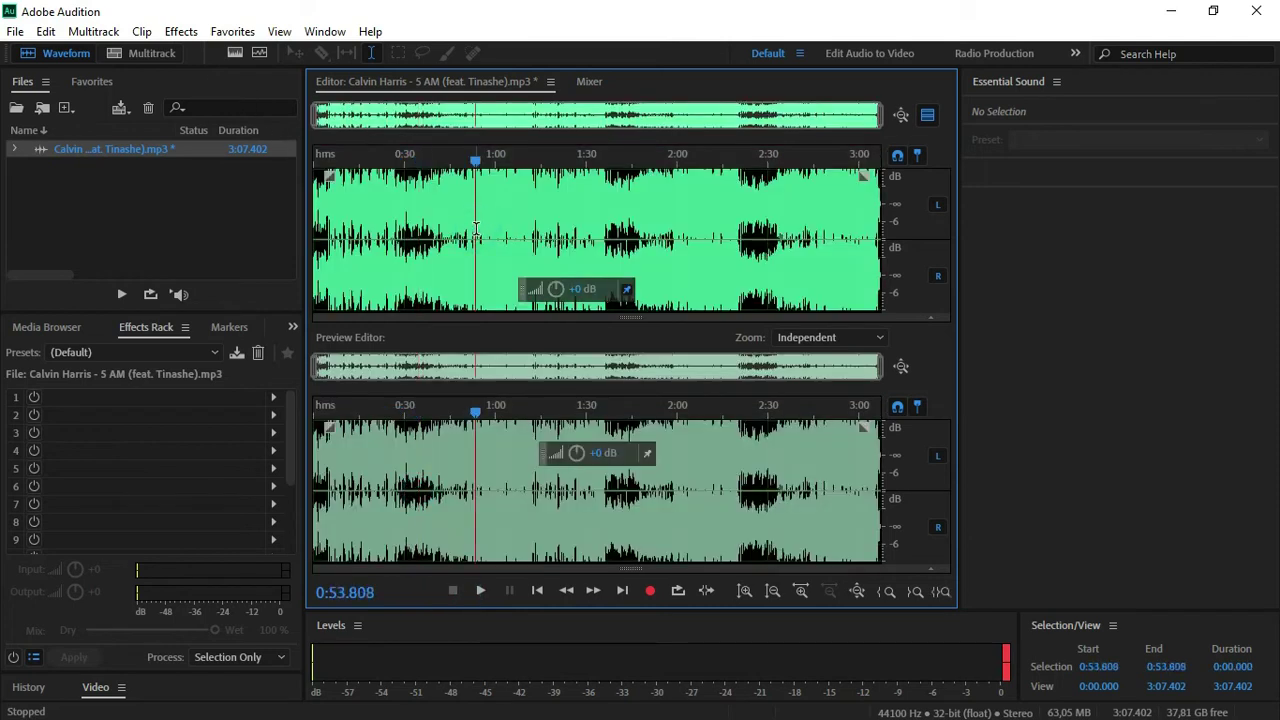
{"action": "key", "text": "ctrl+shift+a"}
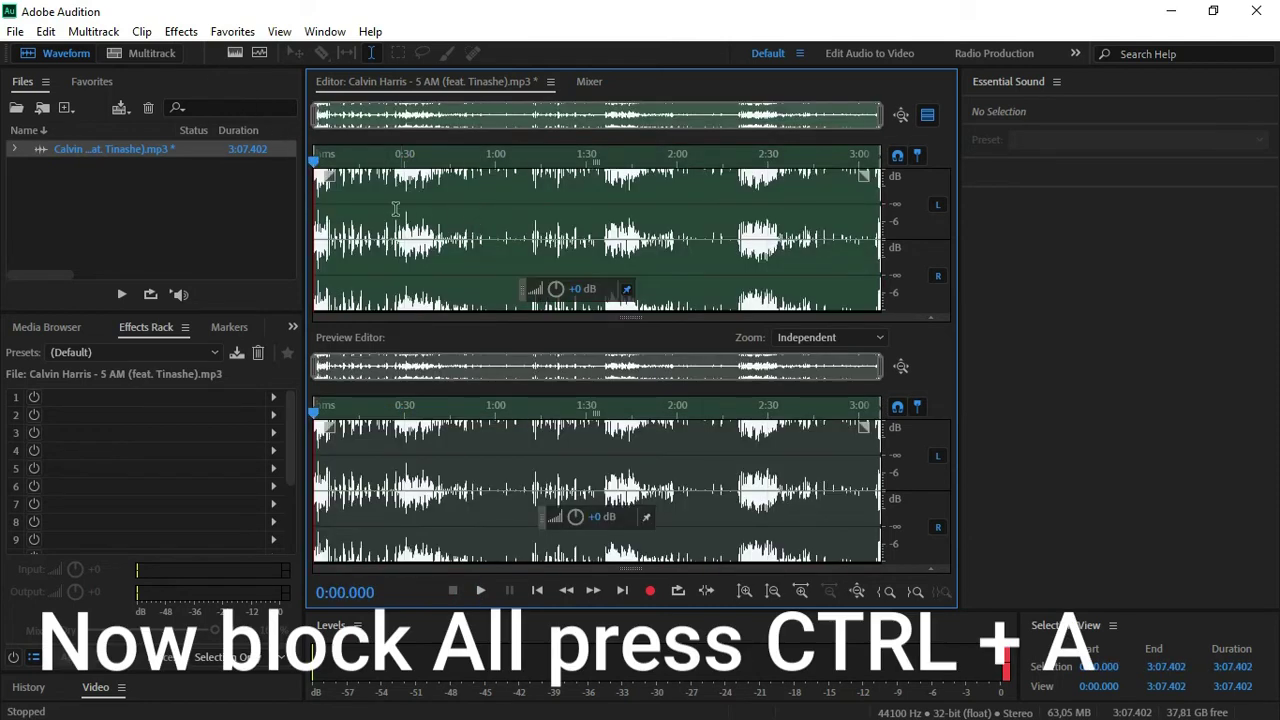
{"action": "left_click", "coordinate": [181, 31]}
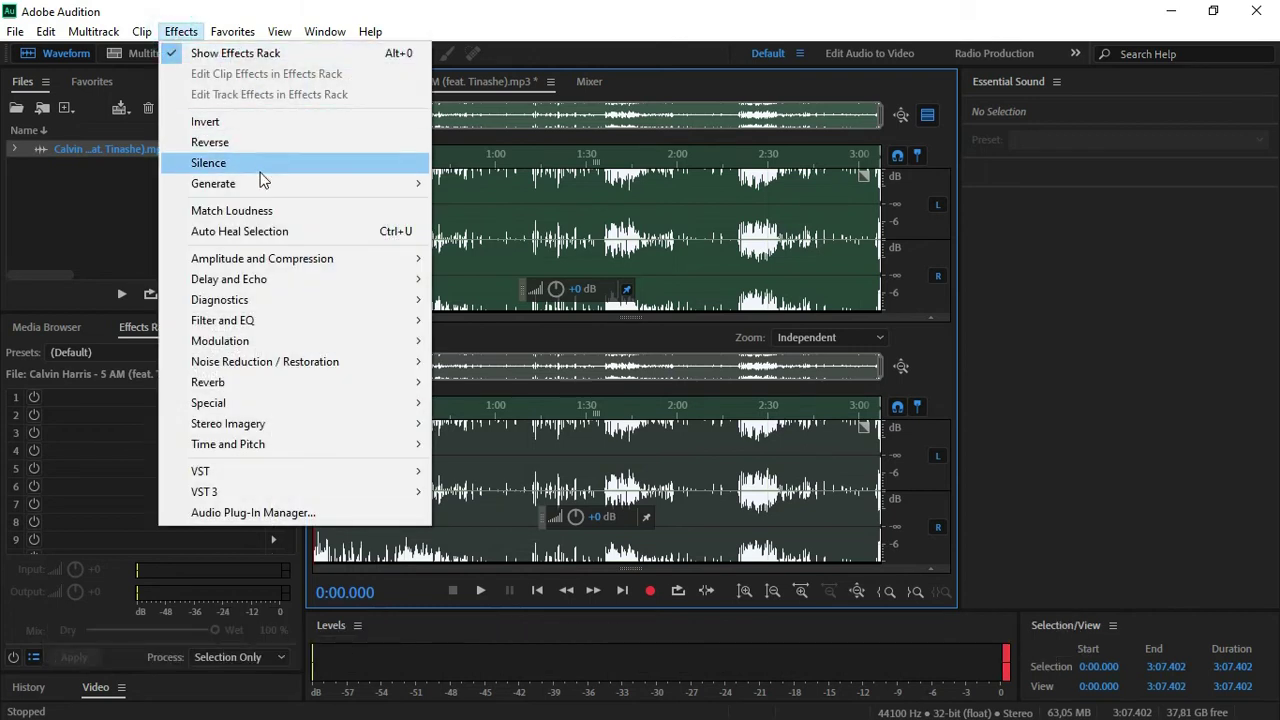
{"action": "mouse_move", "coordinate": [262, 262]}
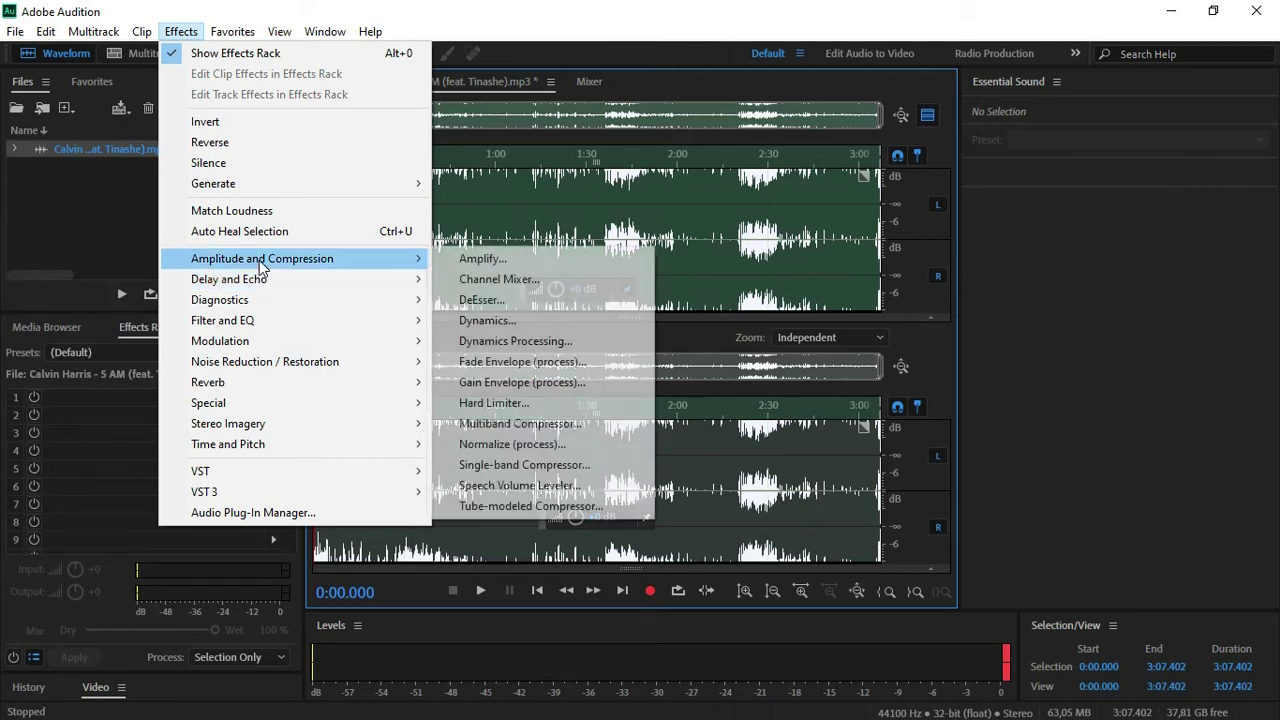
{"action": "left_click", "coordinate": [515, 343]}
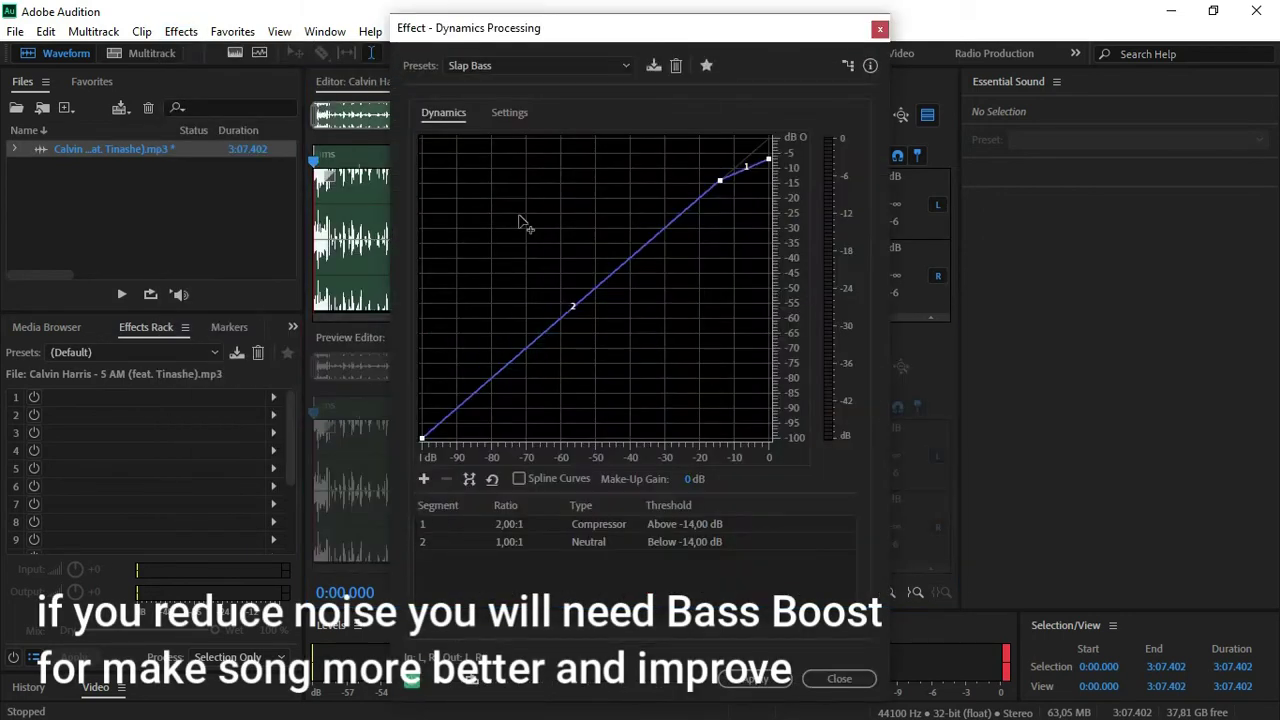
{"action": "left_click", "coordinate": [626, 65]}
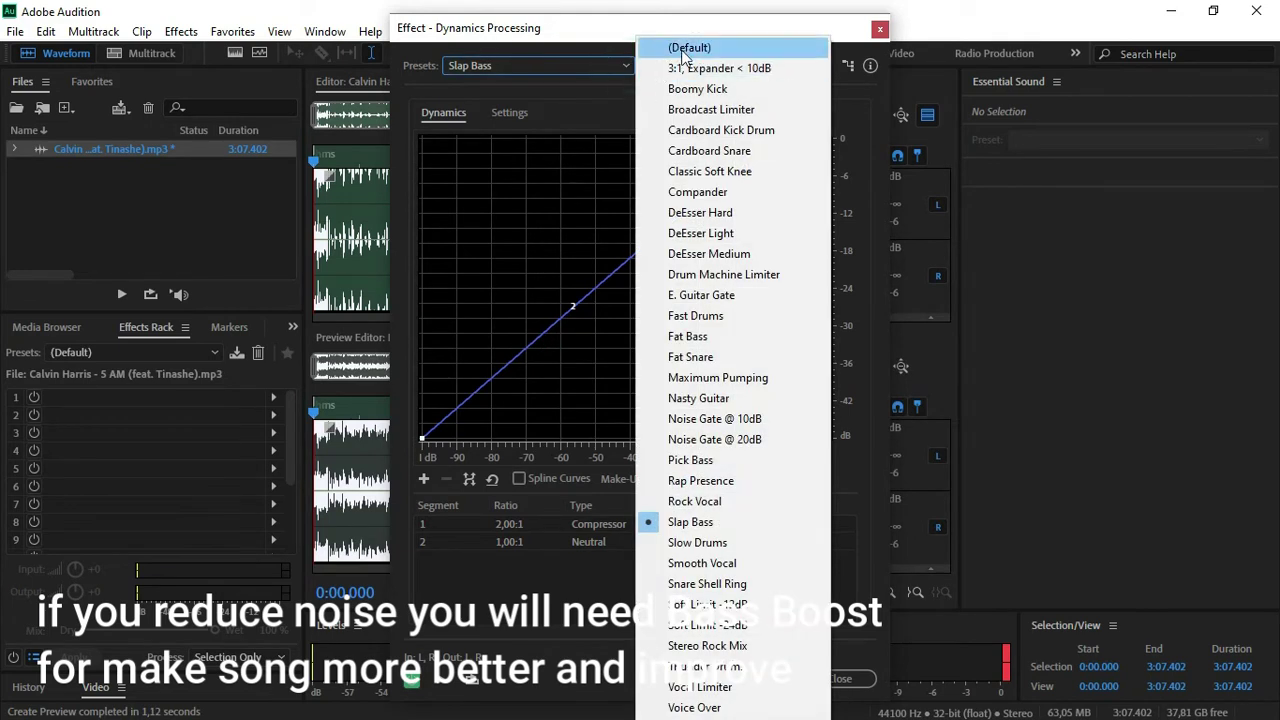
{"action": "left_click", "coordinate": [693, 522]}
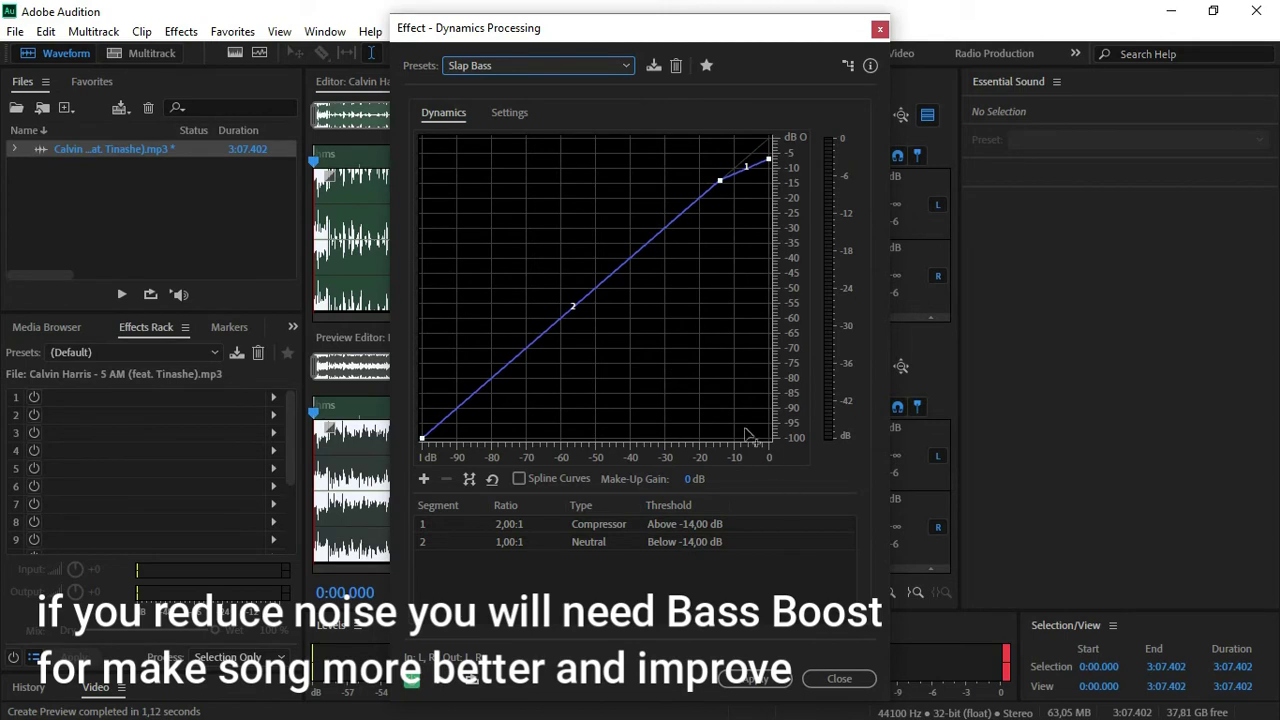
{"action": "left_click", "coordinate": [839, 678]}
- Apply the Noise Reduction process effect to the whole selected song
{"action": "left_click", "coordinate": [181, 31]}
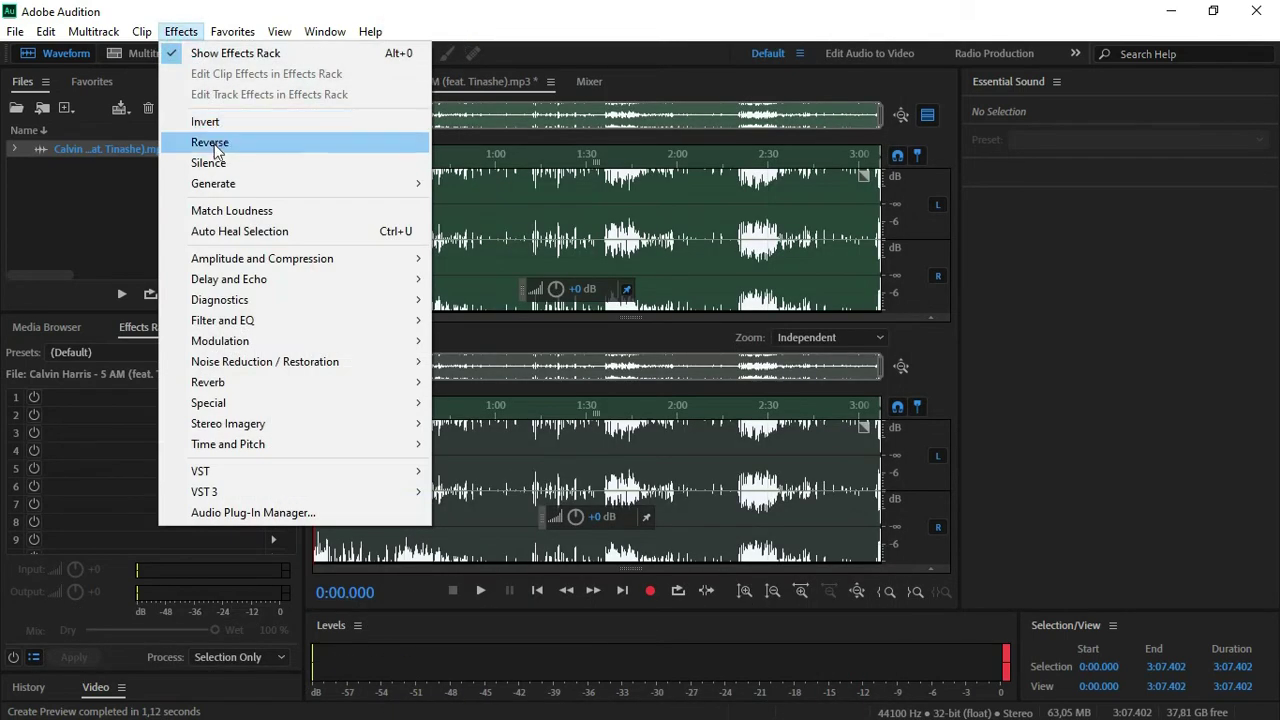
{"action": "mouse_move", "coordinate": [343, 362]}
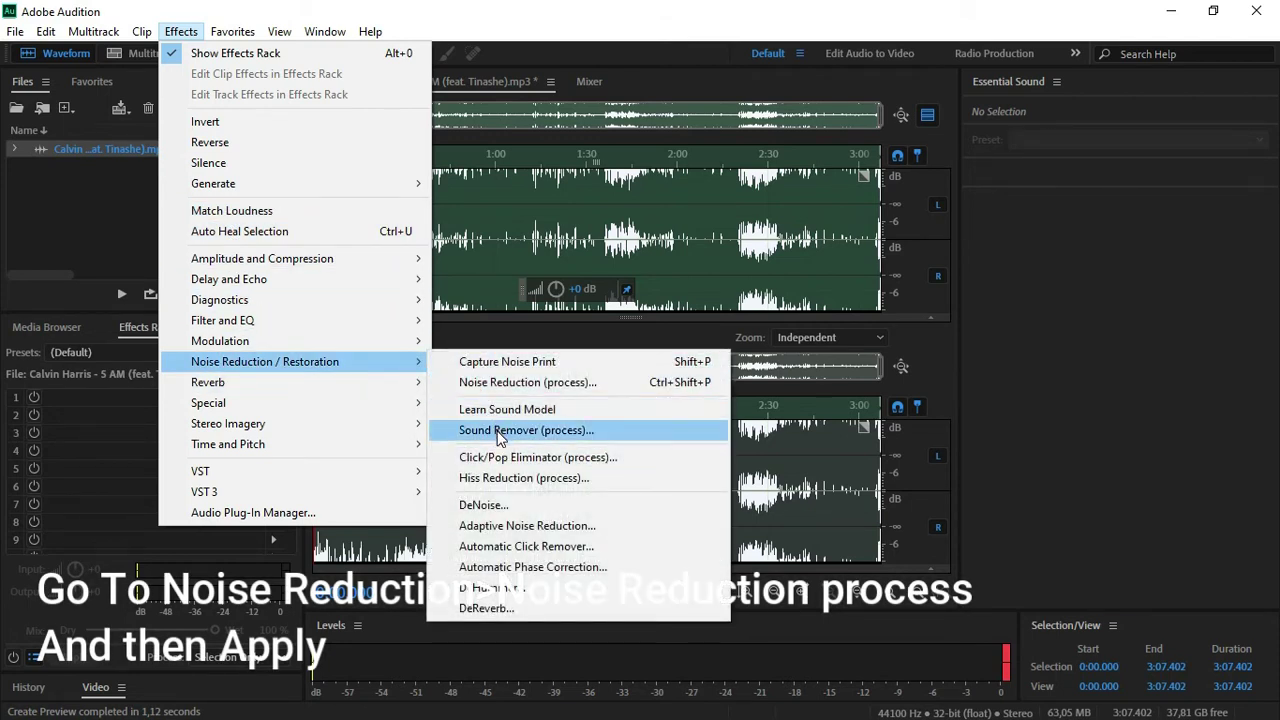
{"action": "left_click", "coordinate": [505, 382]}
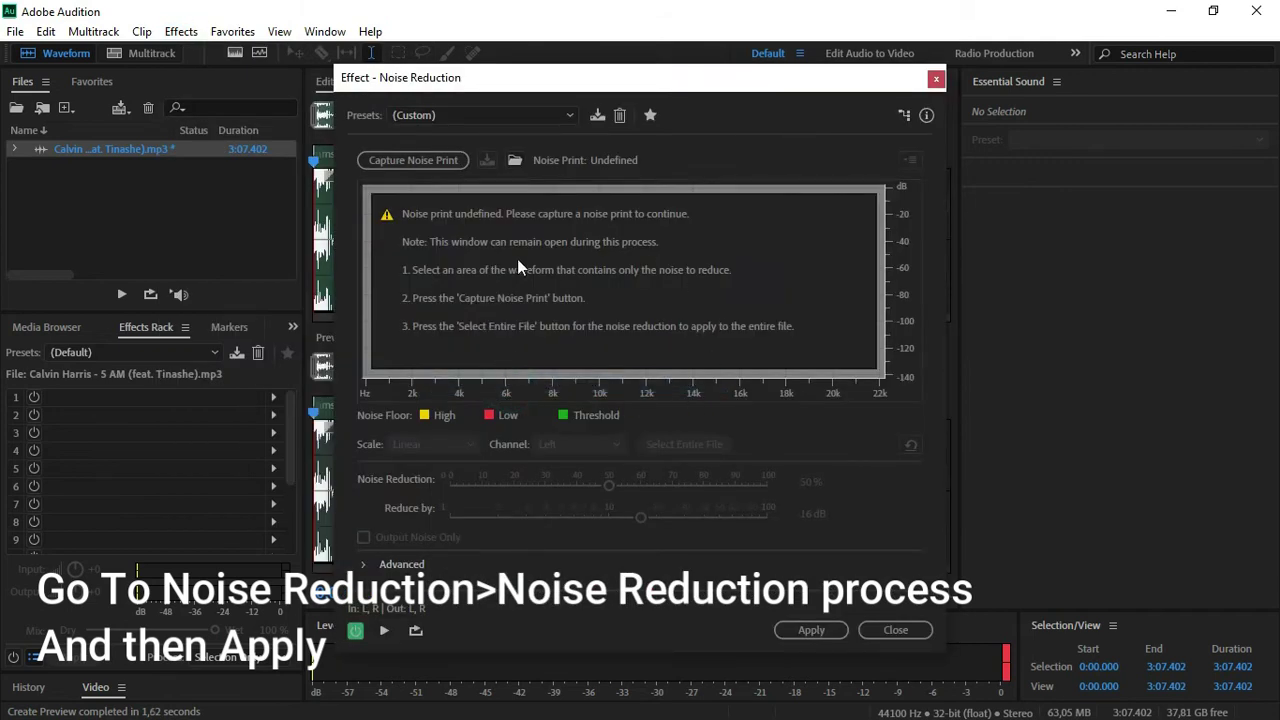
{"action": "left_click", "coordinate": [807, 630]}
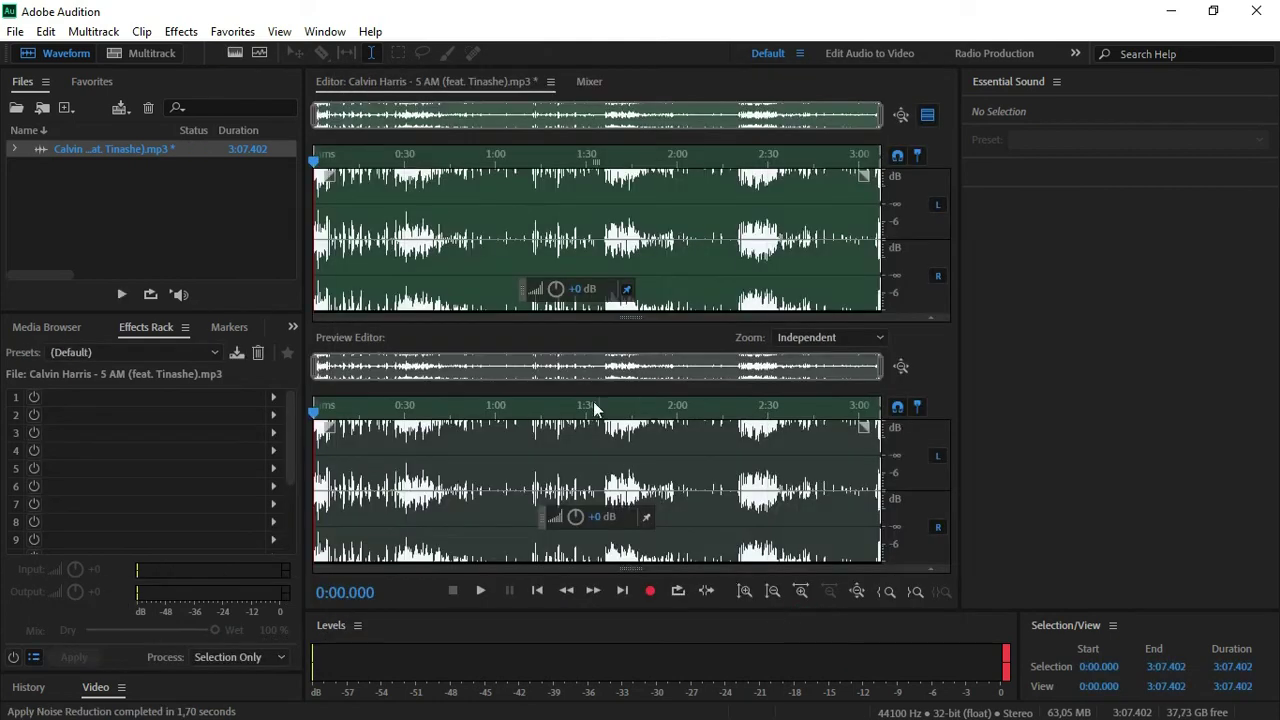
- Select the whole song again and apply Dynamics Processing to it with the Slap Bass preset
{"action": "left_click", "coordinate": [495, 238]}
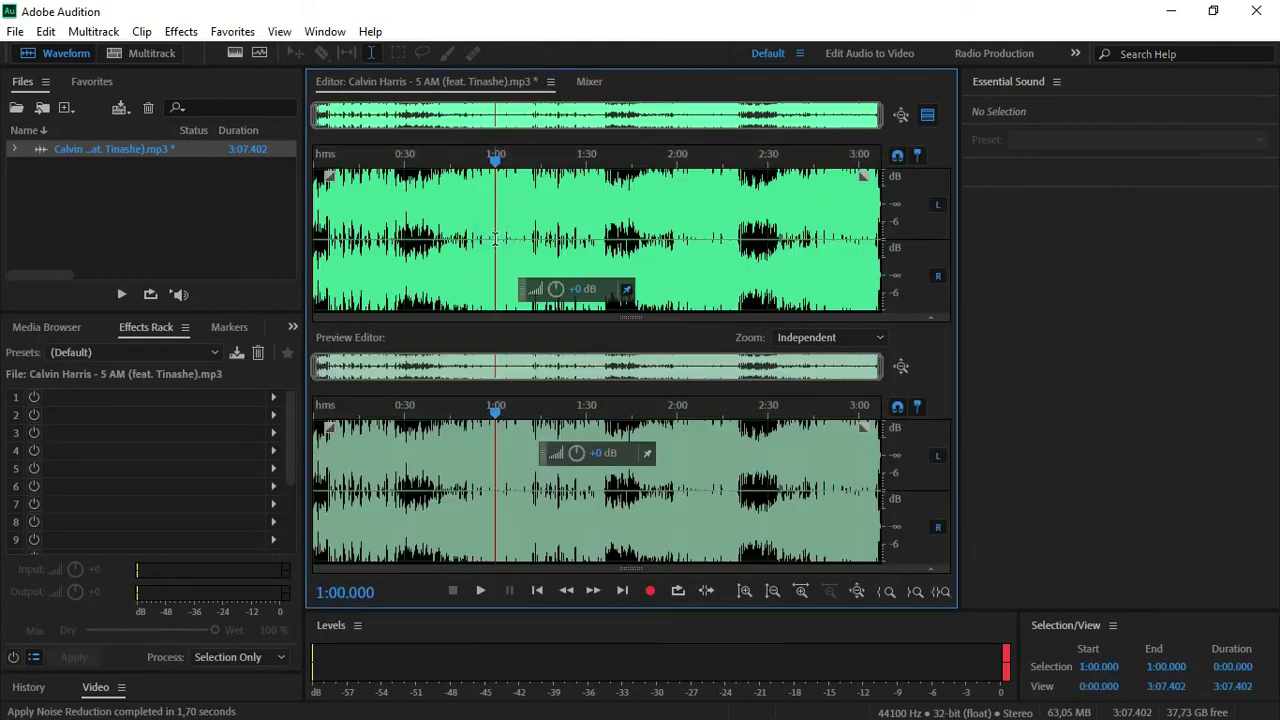
{"action": "key", "text": "ctrl+a"}
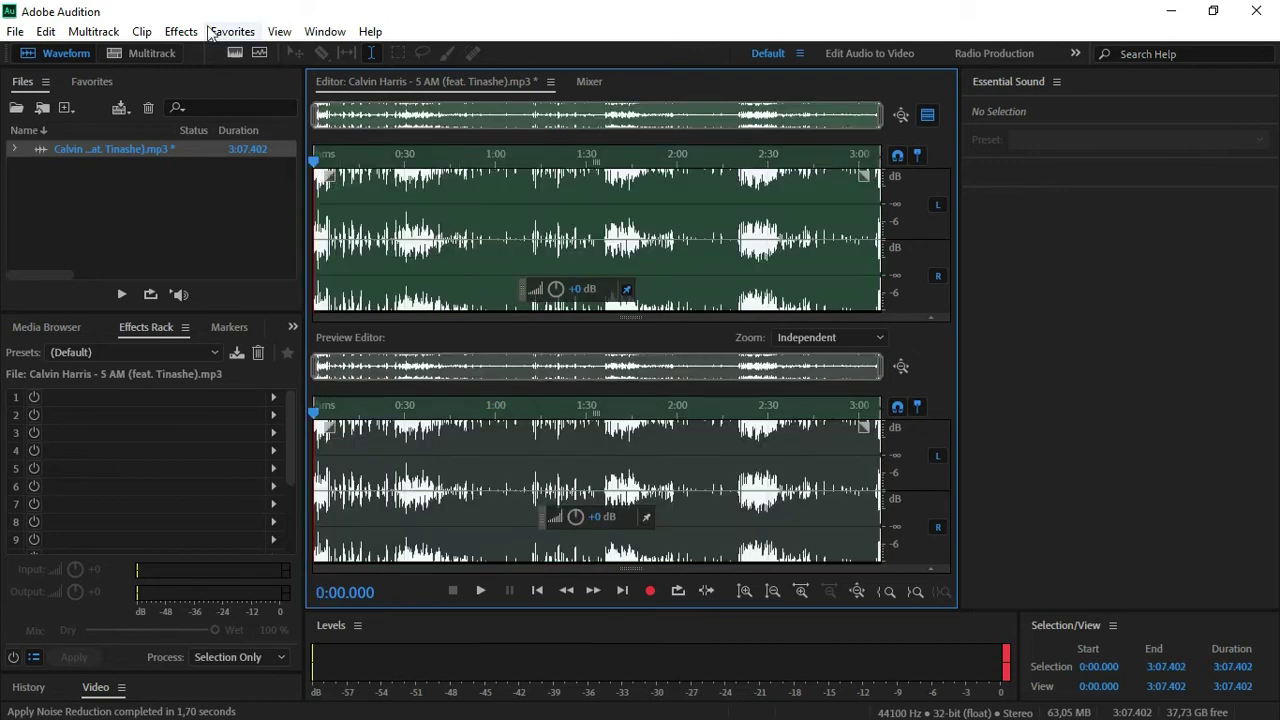
{"action": "left_click", "coordinate": [181, 31]}
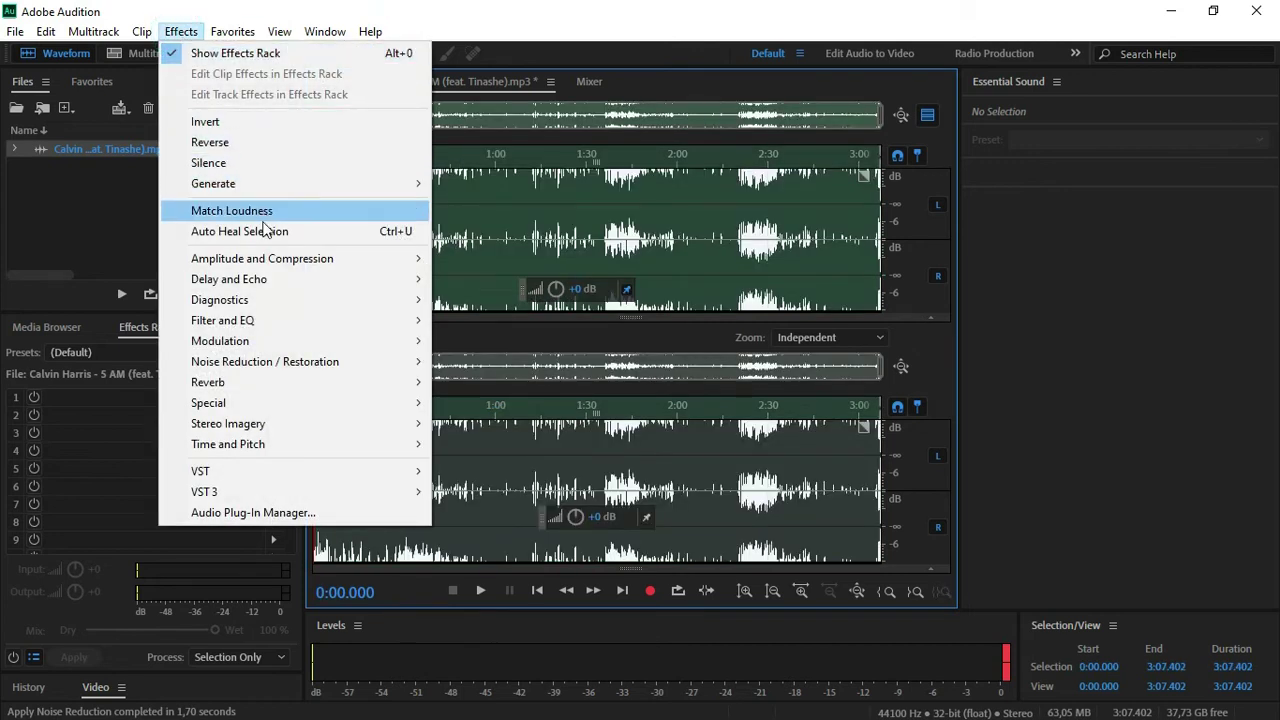
{"action": "mouse_move", "coordinate": [300, 332]}
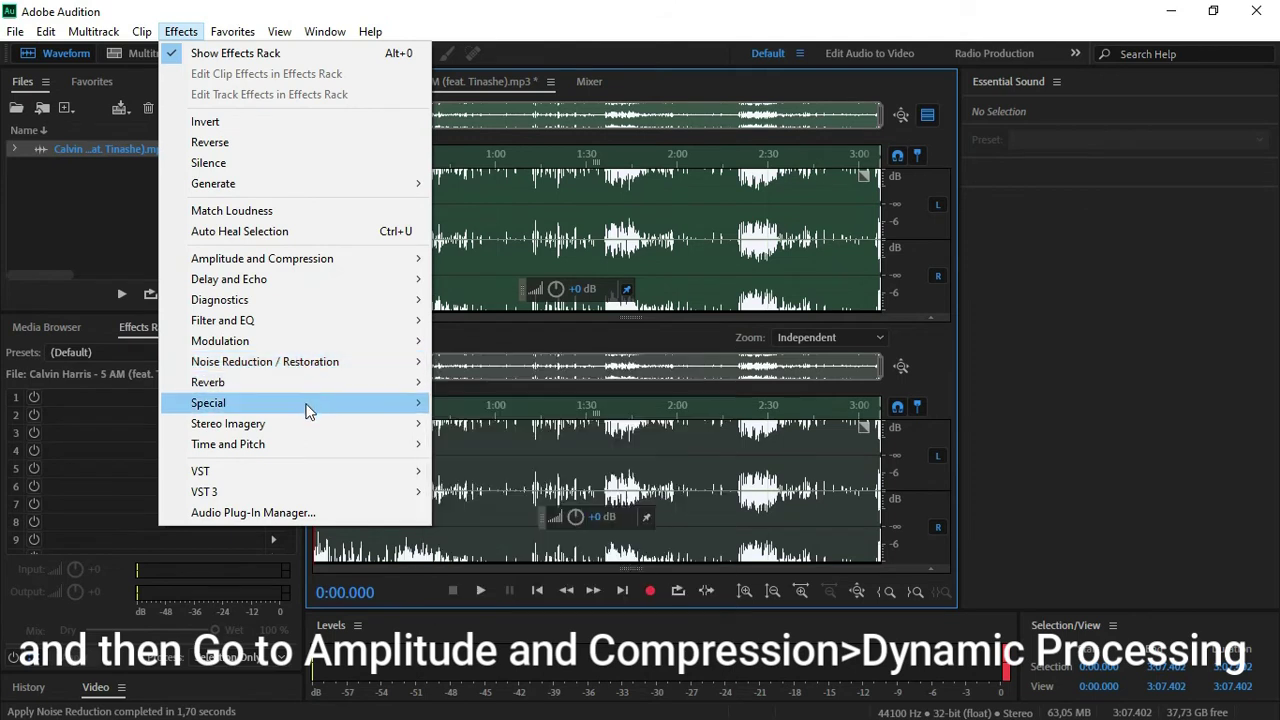
{"action": "mouse_move", "coordinate": [301, 262]}
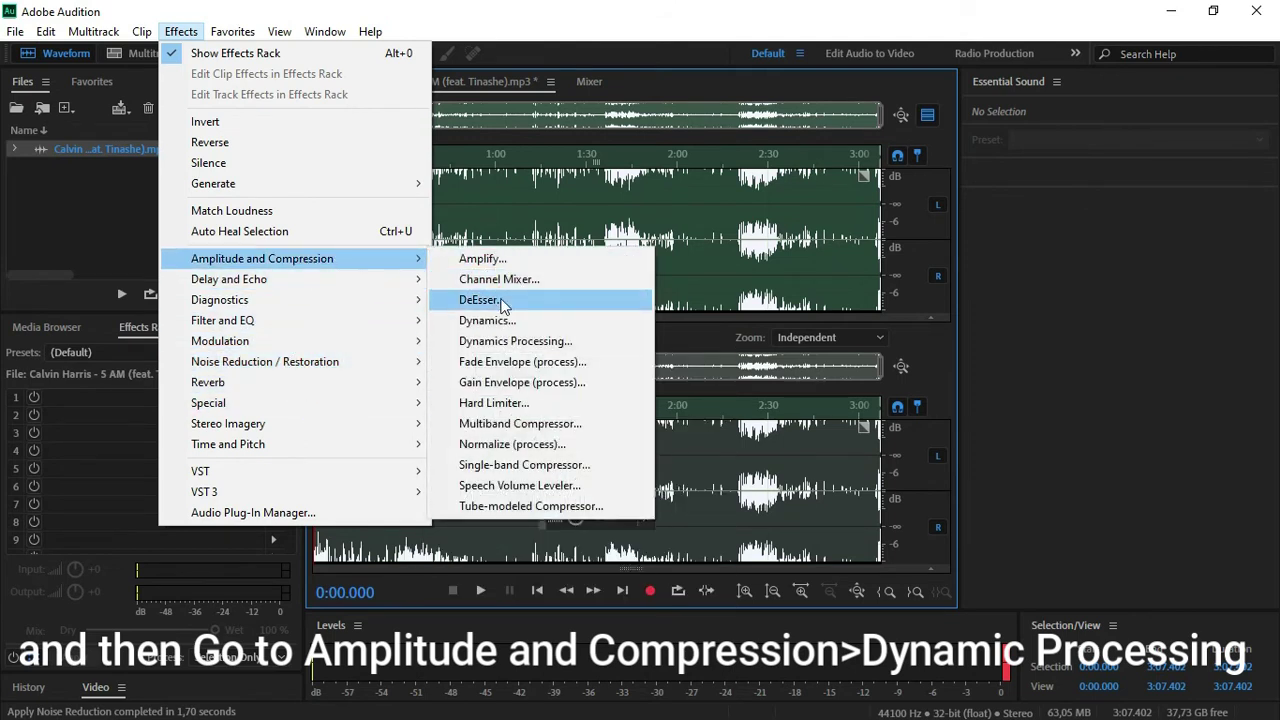
{"action": "left_click", "coordinate": [505, 341]}
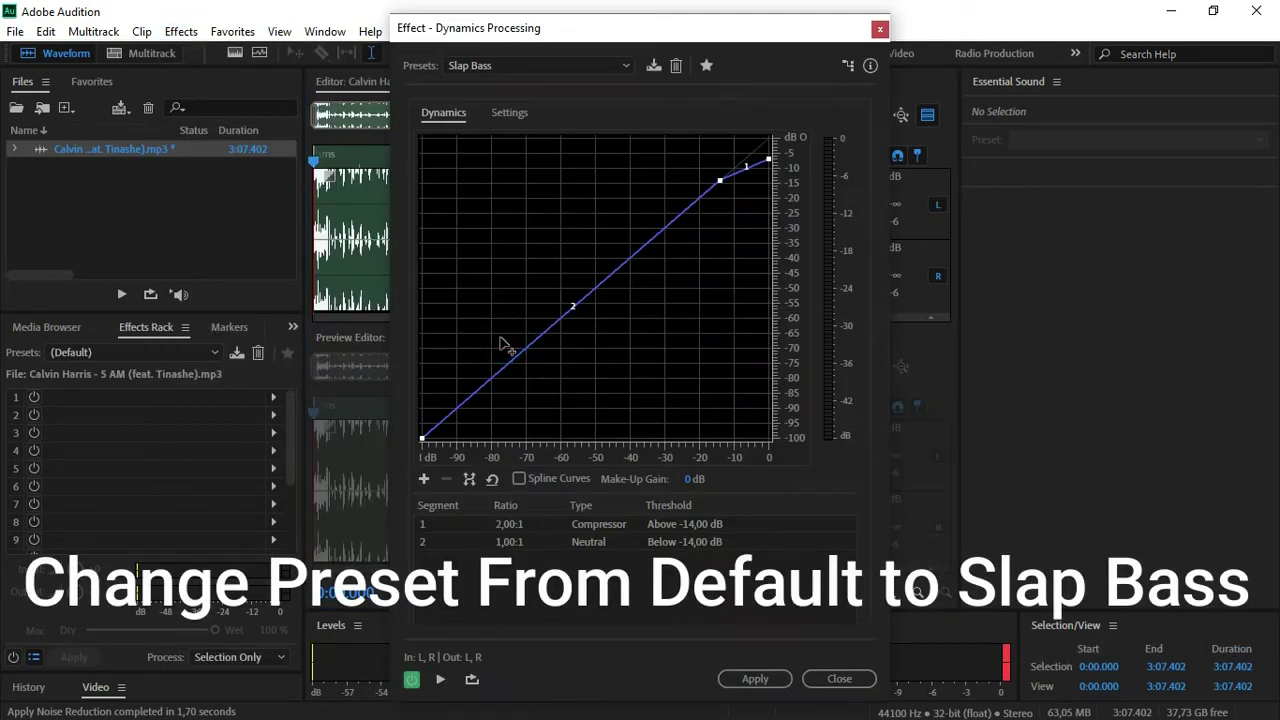
{"action": "left_click", "coordinate": [755, 678]}
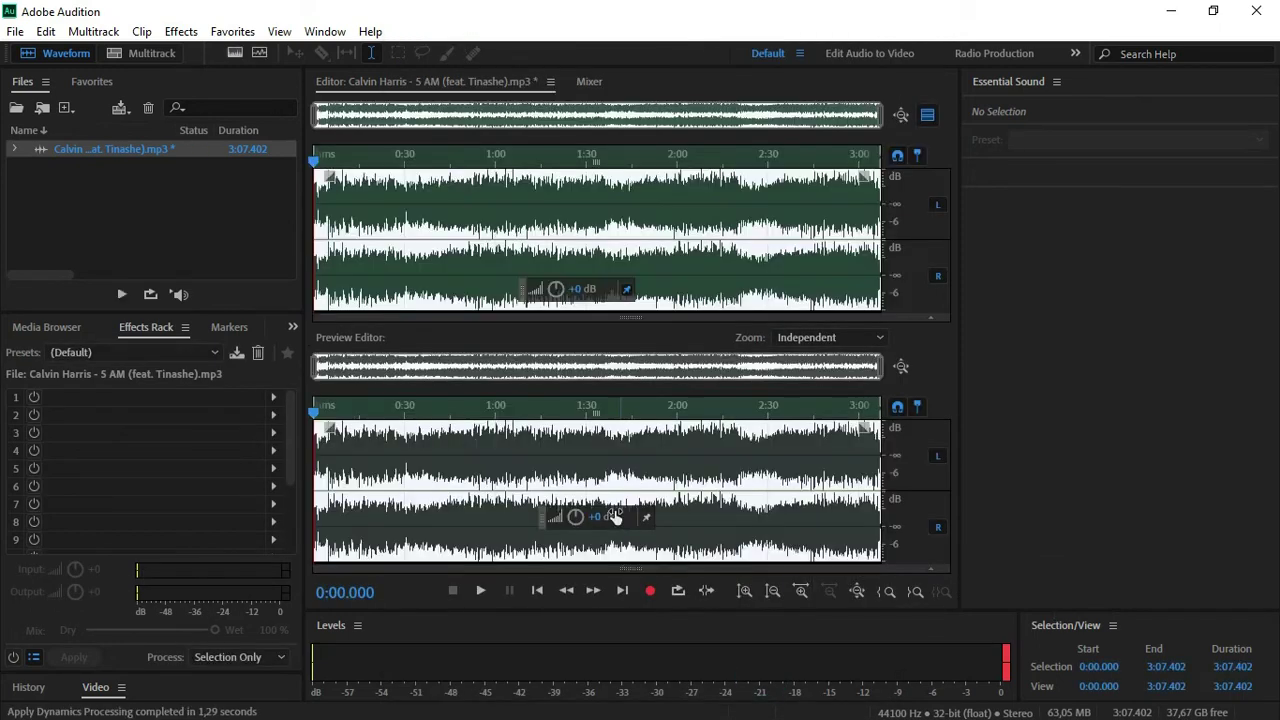
- Play the processed song from its start, reselect the whole waveform during playback, and stop at about one minute
{"action": "key", "text": "space"}
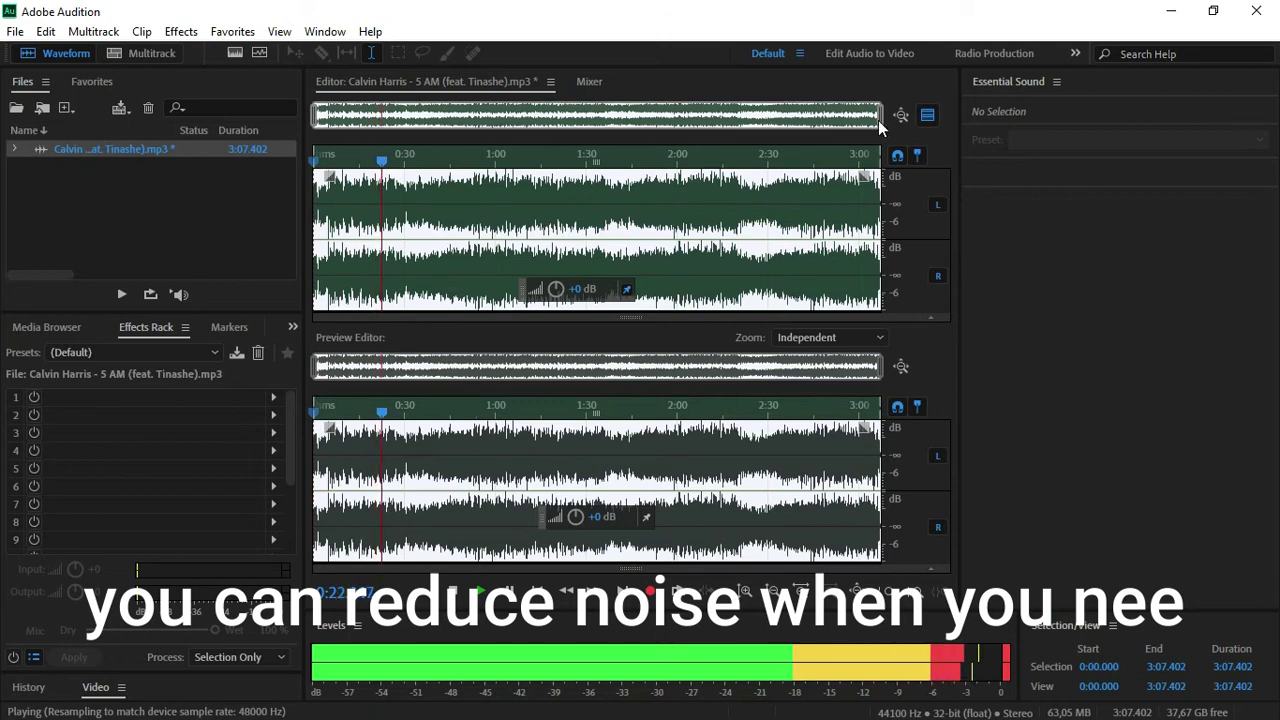
{"action": "left_click_drag", "start_coordinate": [880, 118], "coordinate": [986, 143]}
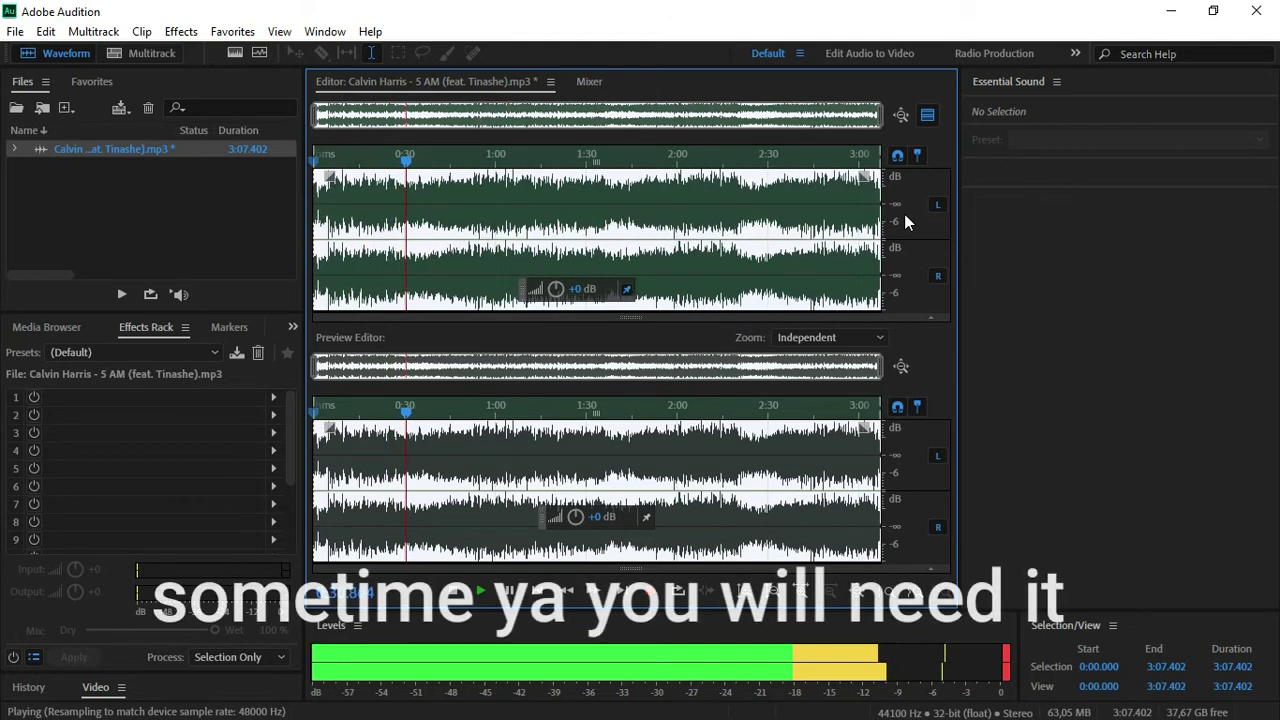
{"action": "left_click", "coordinate": [415, 243]}
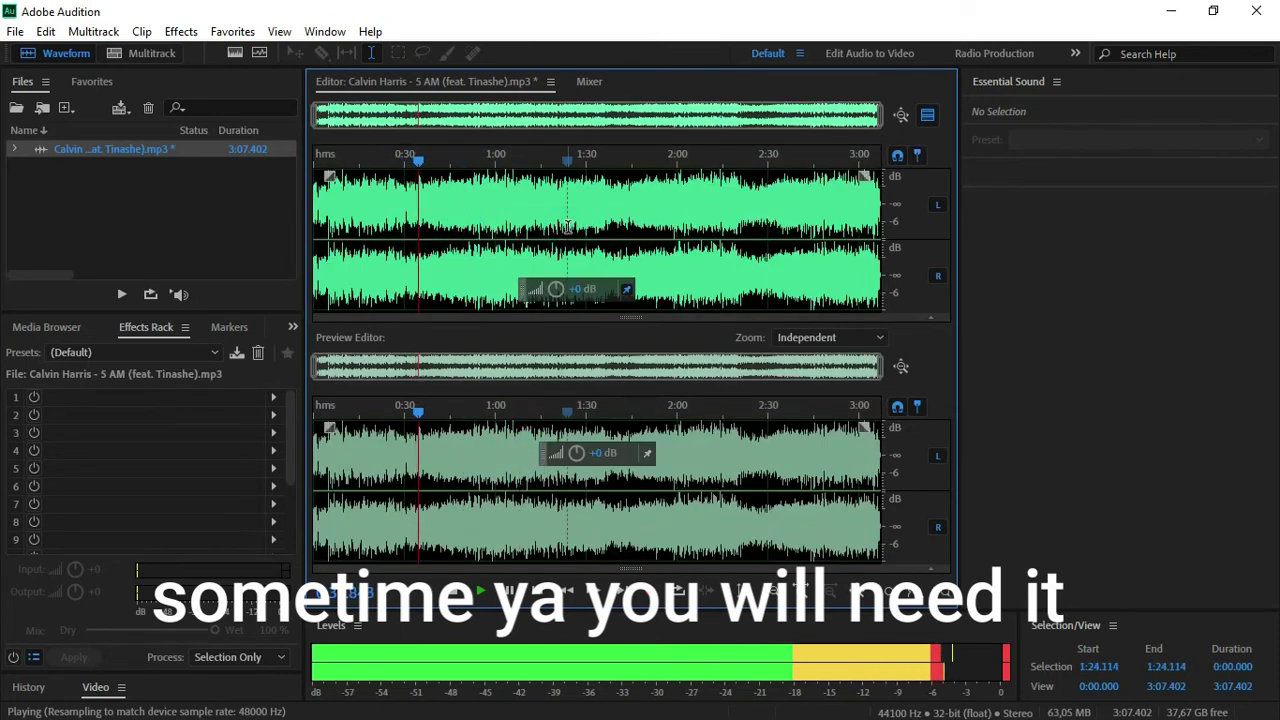
{"action": "double_click", "coordinate": [564, 243]}
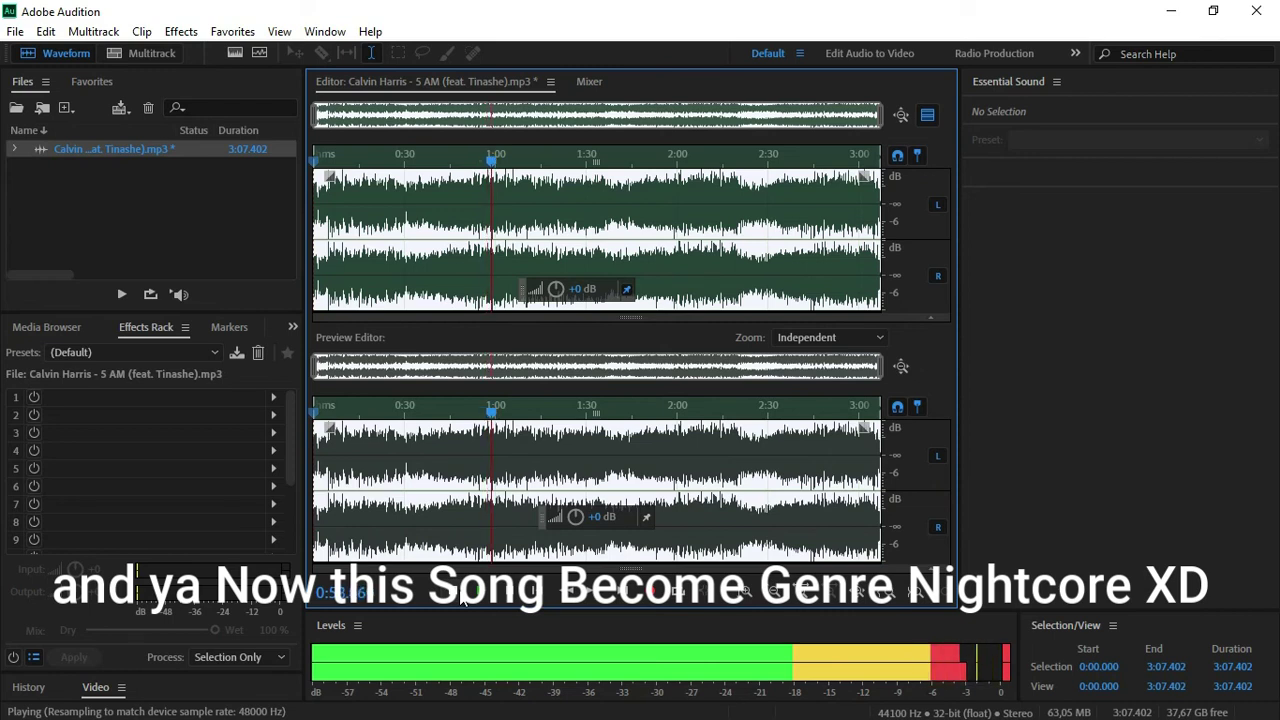
{"action": "left_click", "coordinate": [462, 596]}
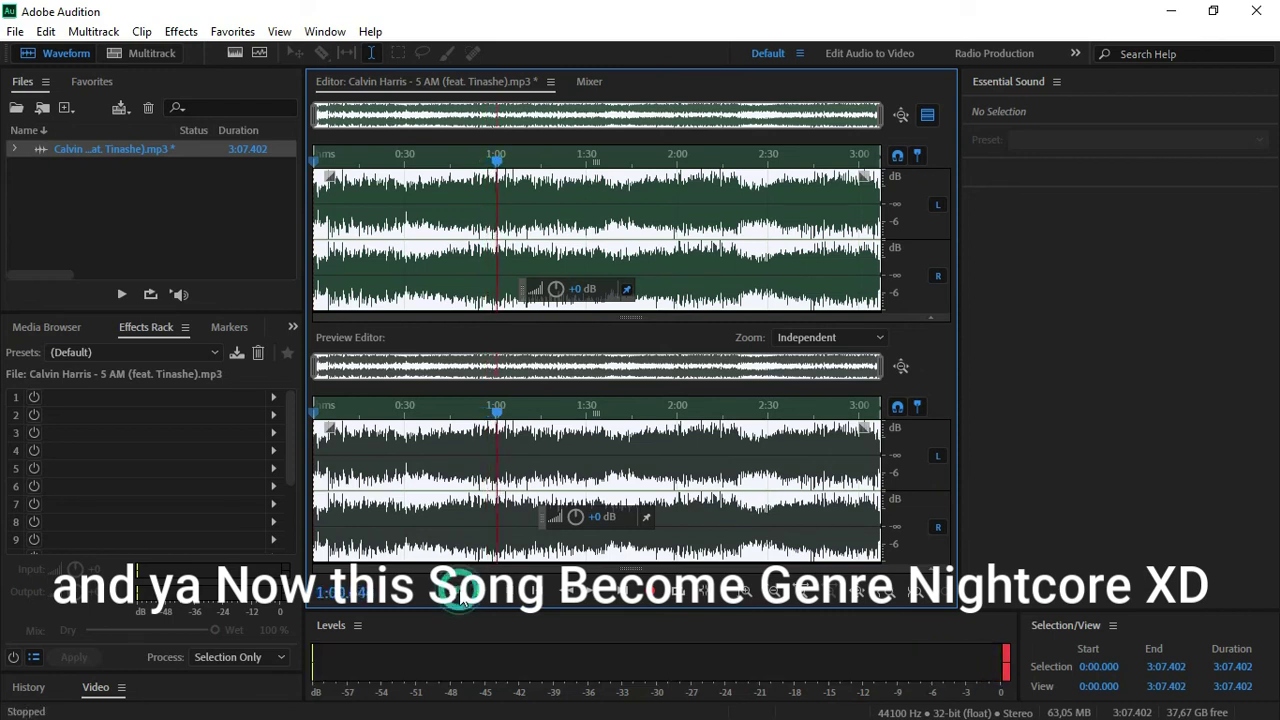